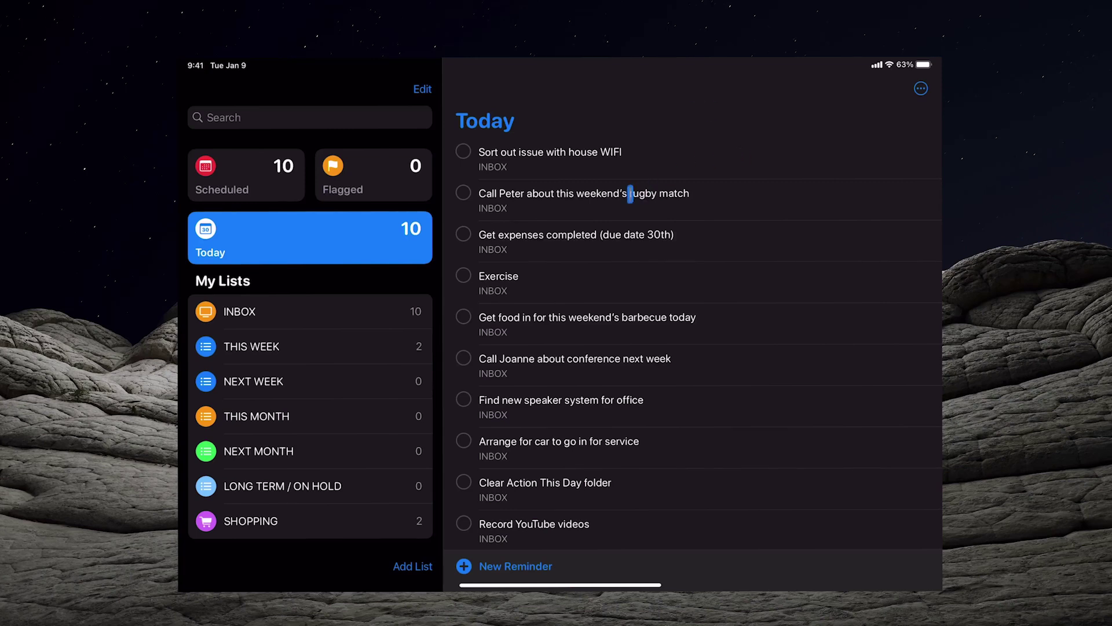
scroll(618, 315, "down", 3)
scroll(612, 338, "up", 3)
- After glancing at the Inbox, give the Exercise reminder High priority
left_click(336, 304)
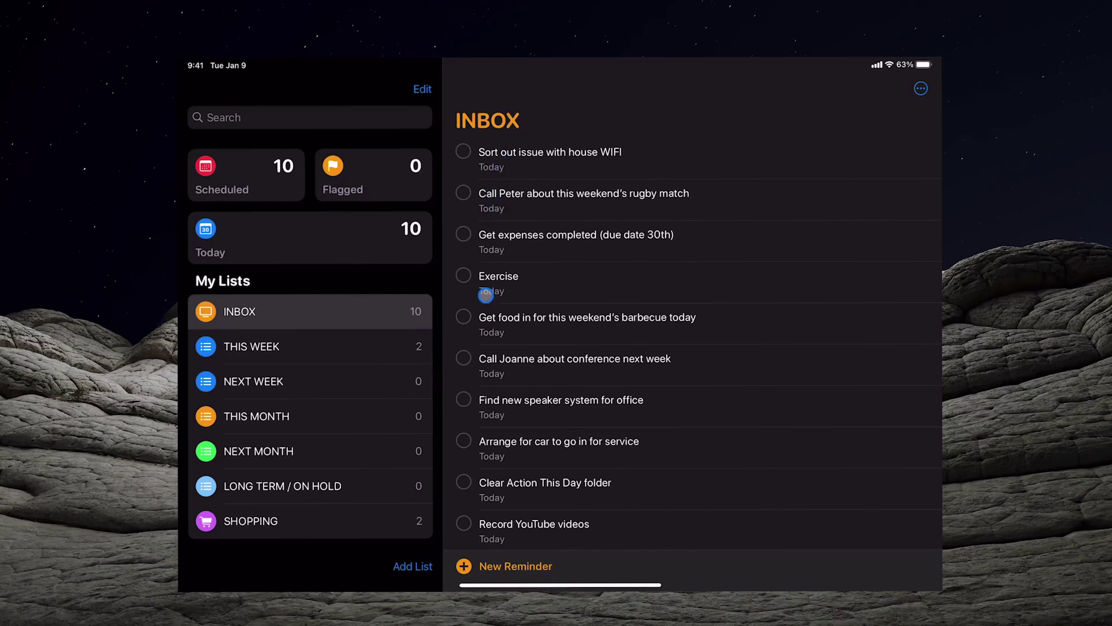
scroll(510, 439, "down", 3)
left_click(284, 242)
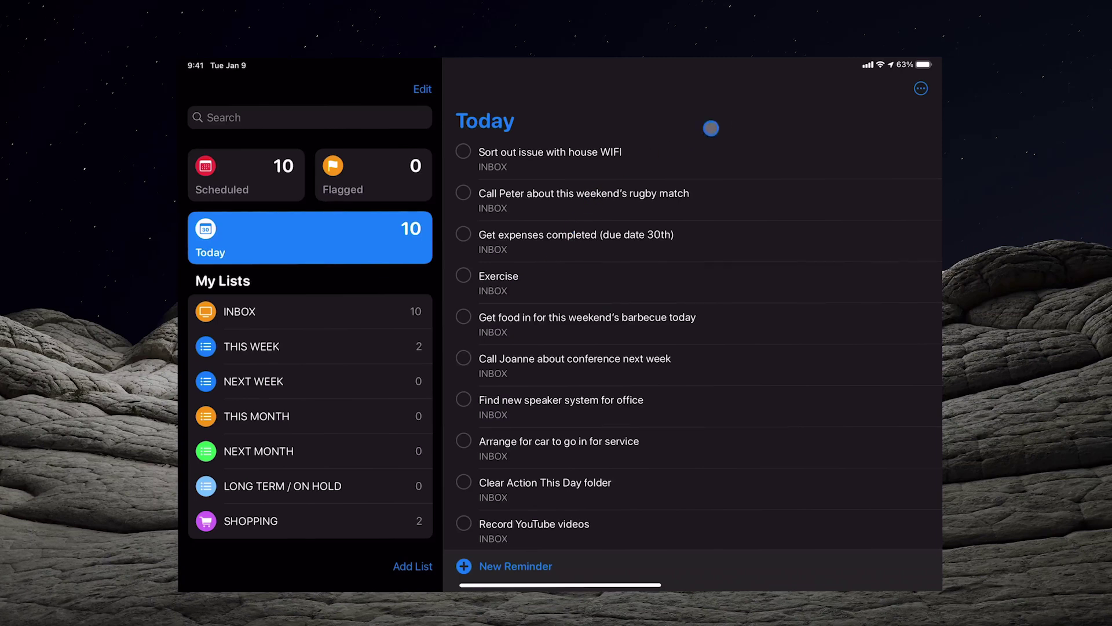
left_click(698, 151)
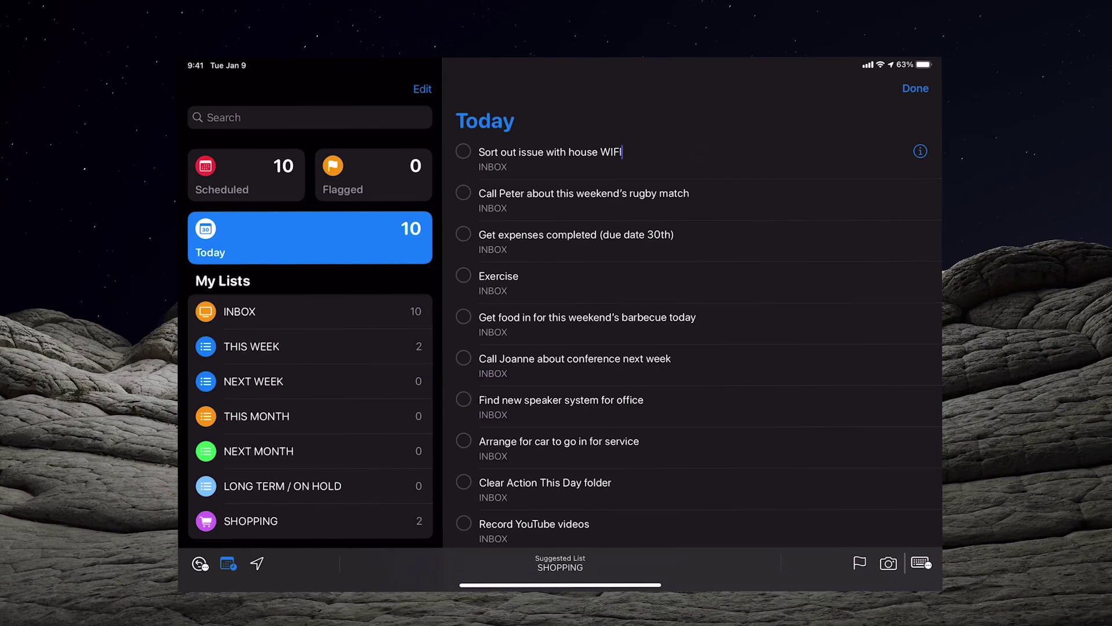
left_click(706, 265)
left_click(920, 273)
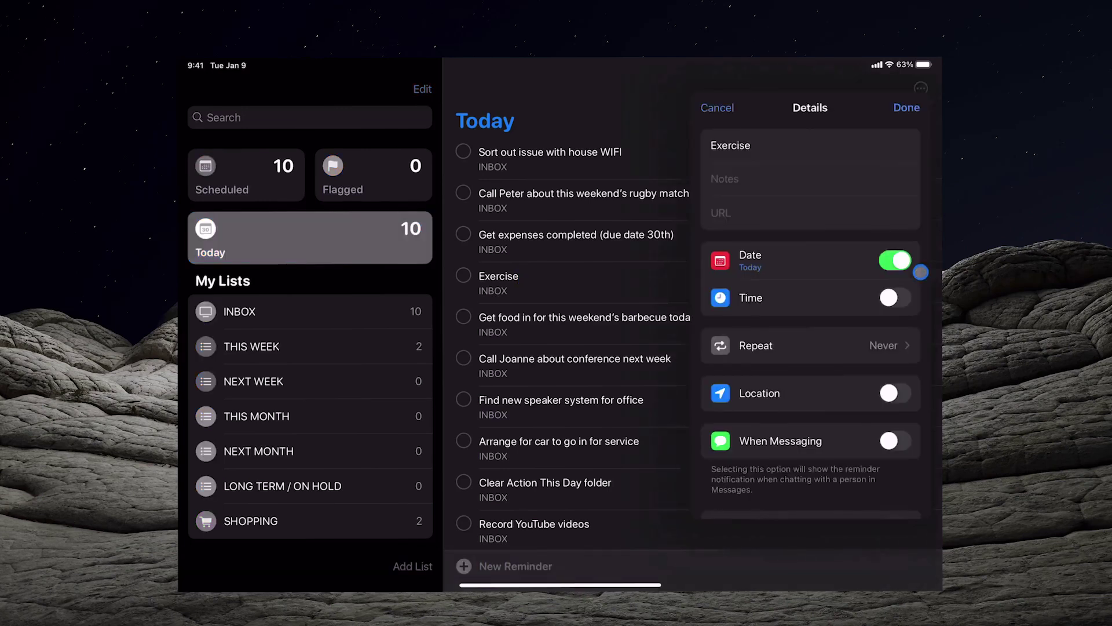
scroll(857, 352, "down", 3)
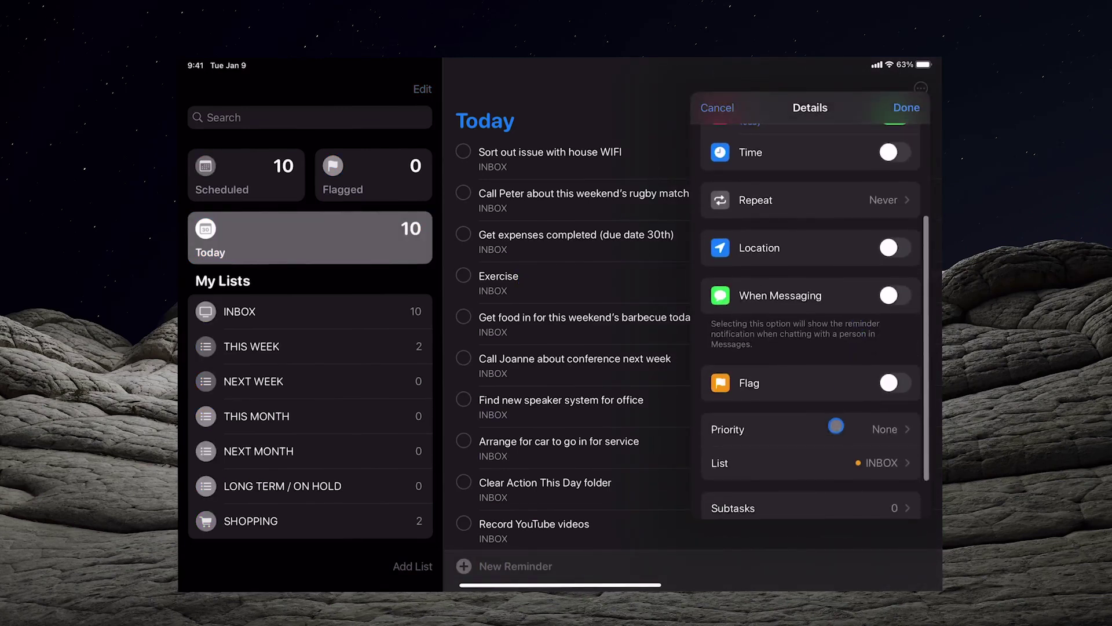
left_click(883, 429)
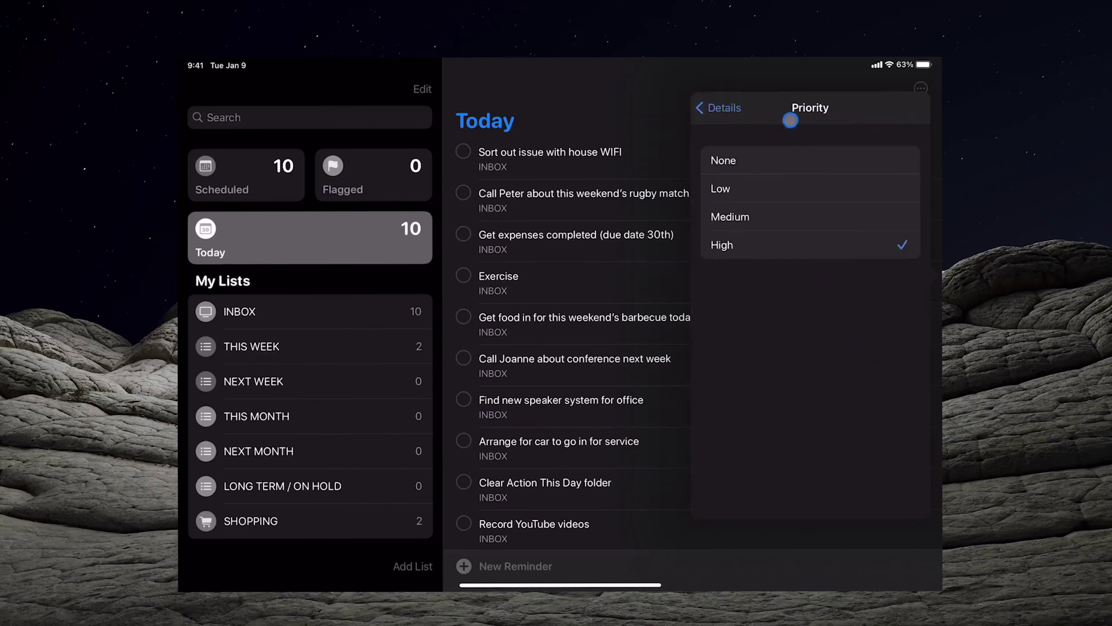
left_click(749, 109)
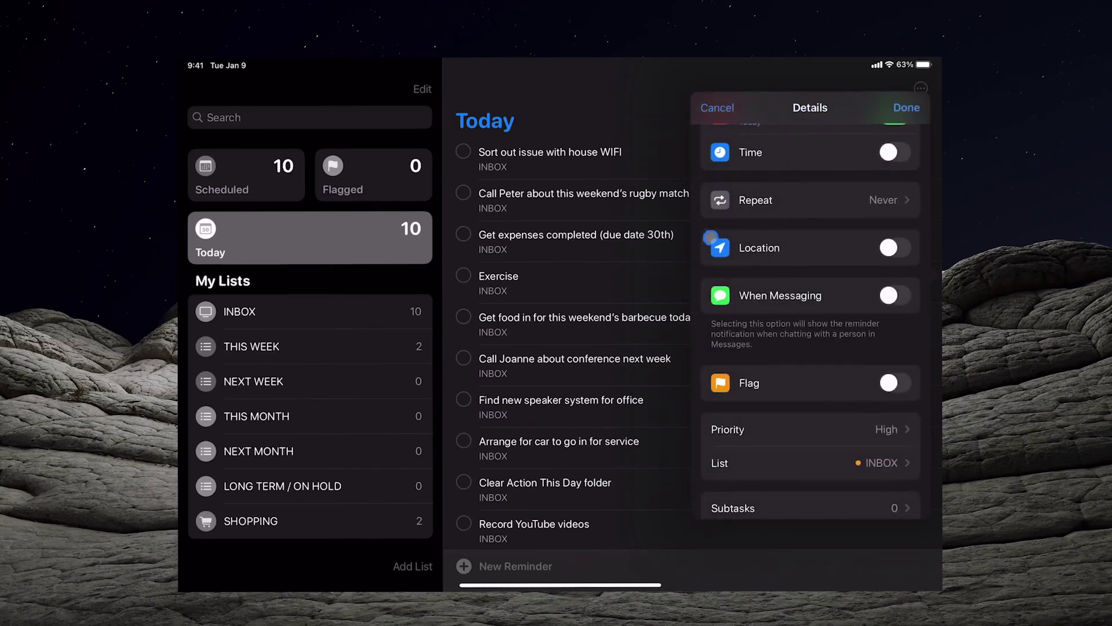
left_click(898, 126)
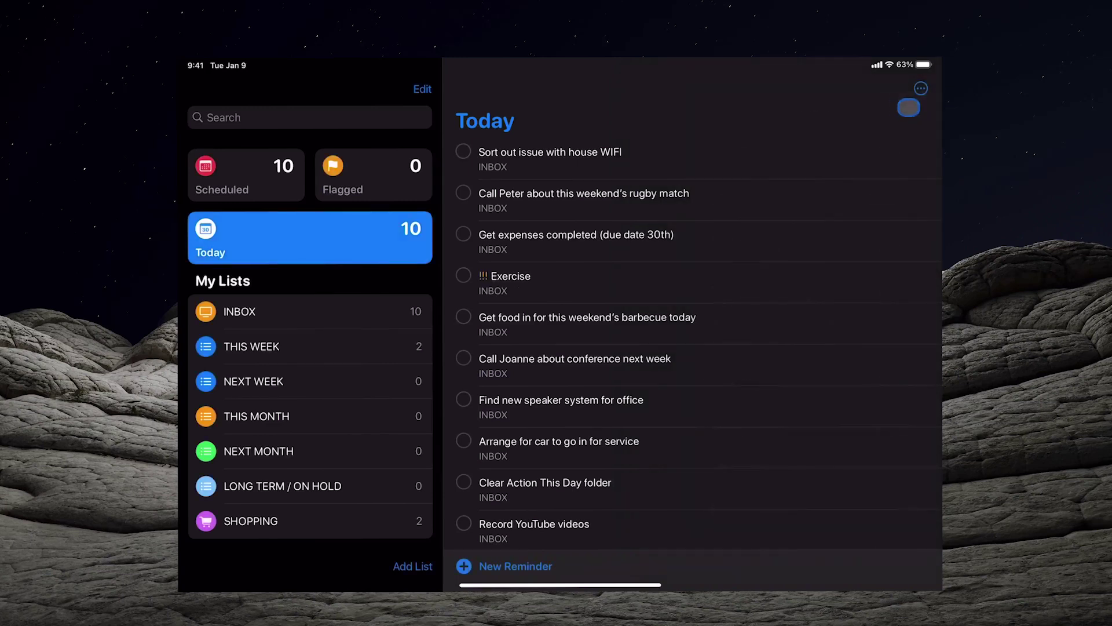
scroll(644, 417, "down", 1)
- Set 'Record YouTube videos' to High priority
left_click(633, 524)
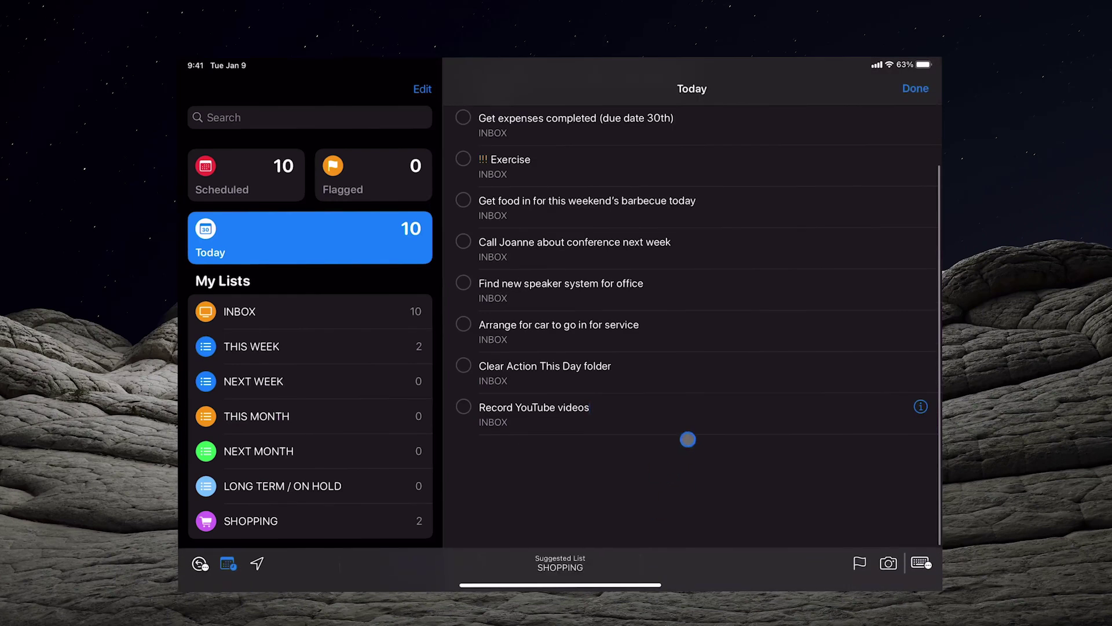
left_click(918, 407)
scroll(857, 395, "down", 2)
scroll(858, 395, "down", 3)
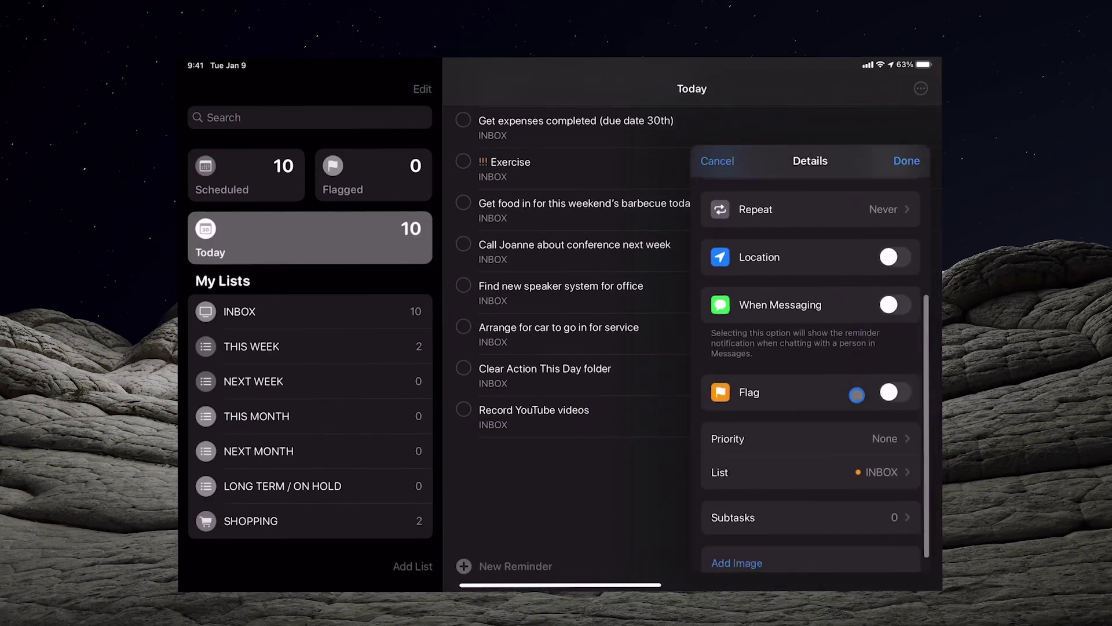
left_click(856, 435)
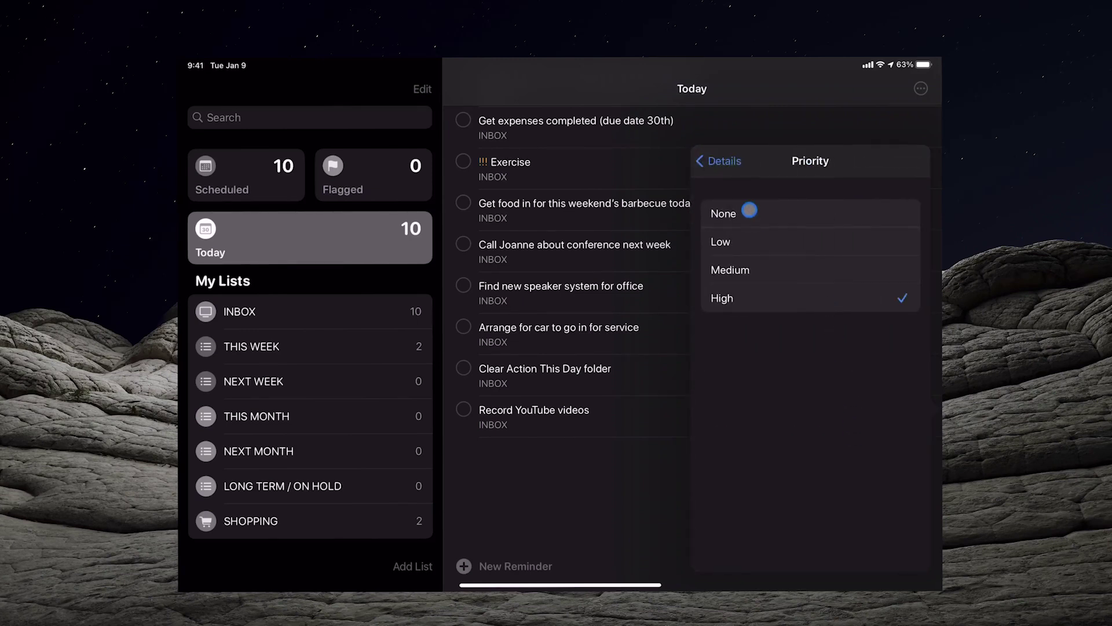
left_click(720, 161)
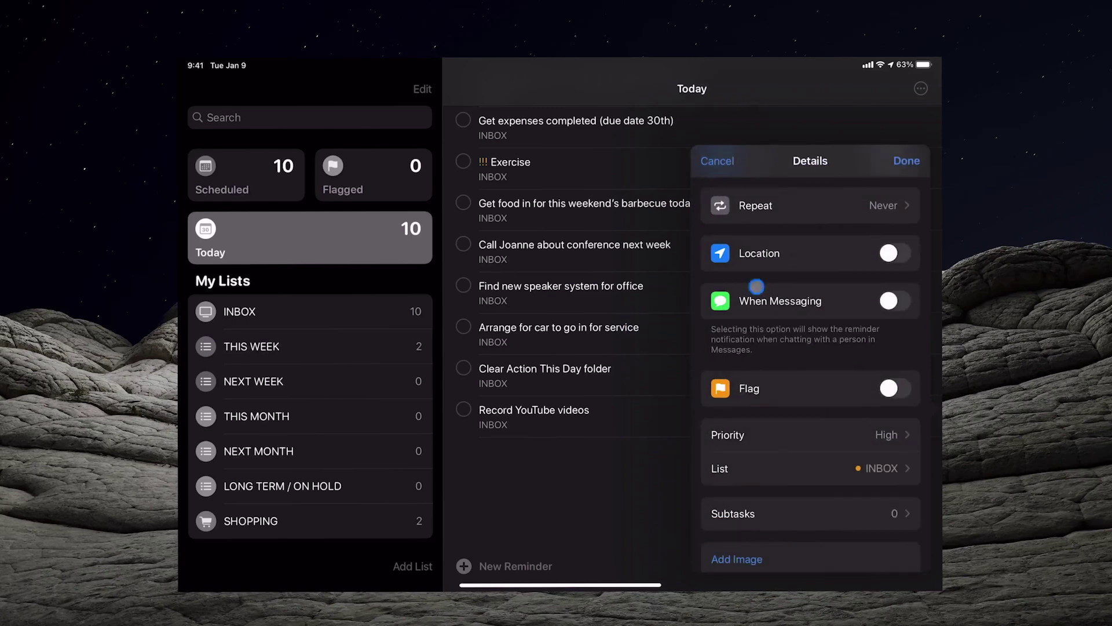
left_click(906, 160)
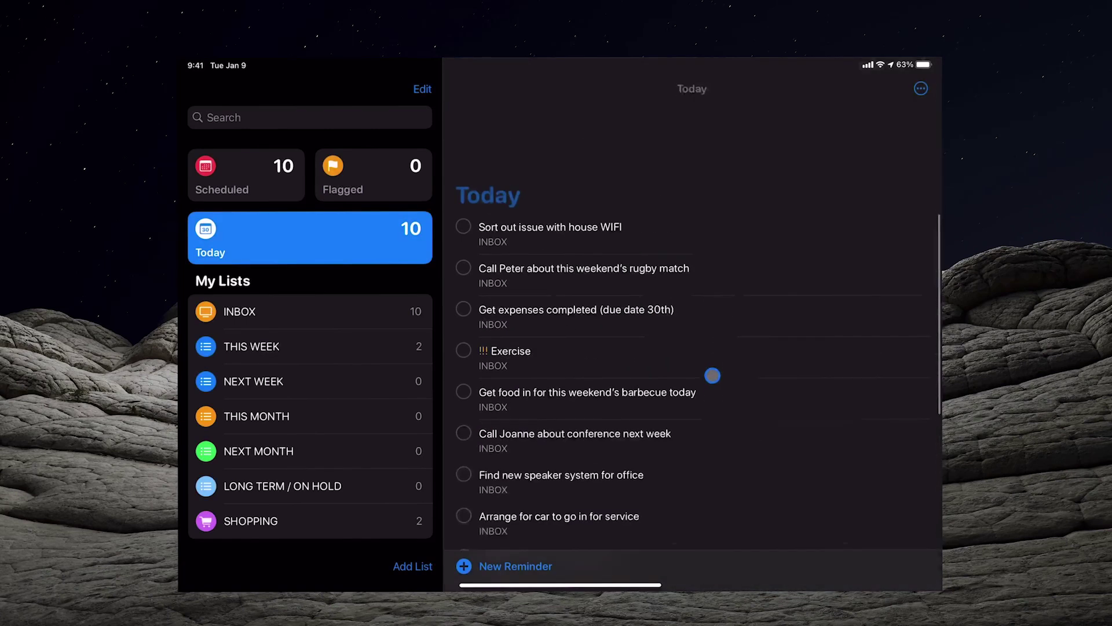
left_click(712, 375)
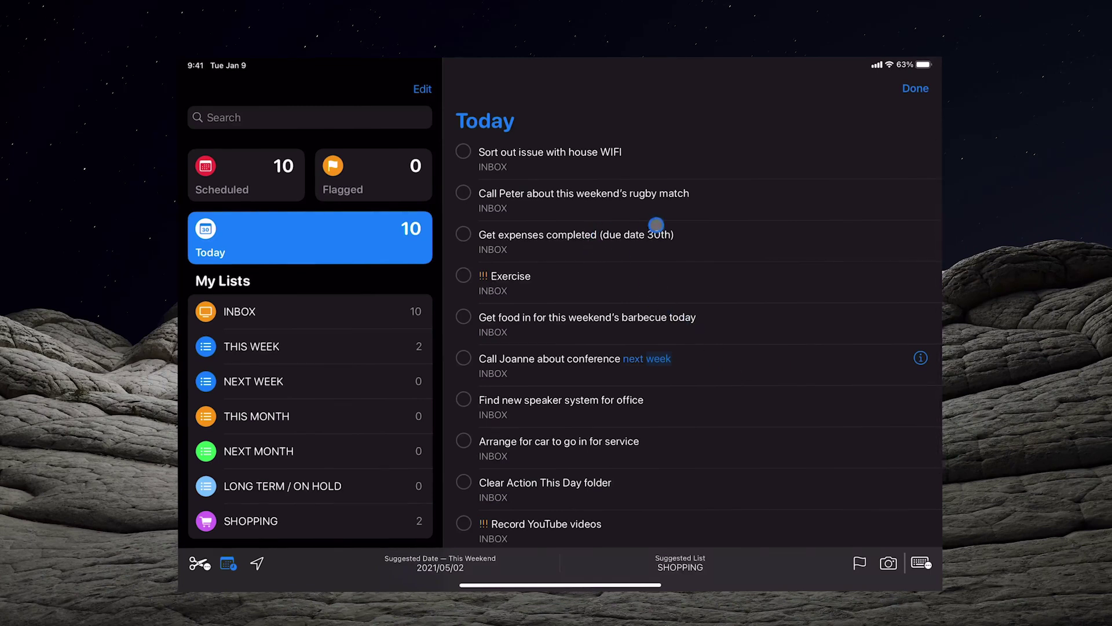
- Give the expenses reminder Medium priority
left_click(703, 240)
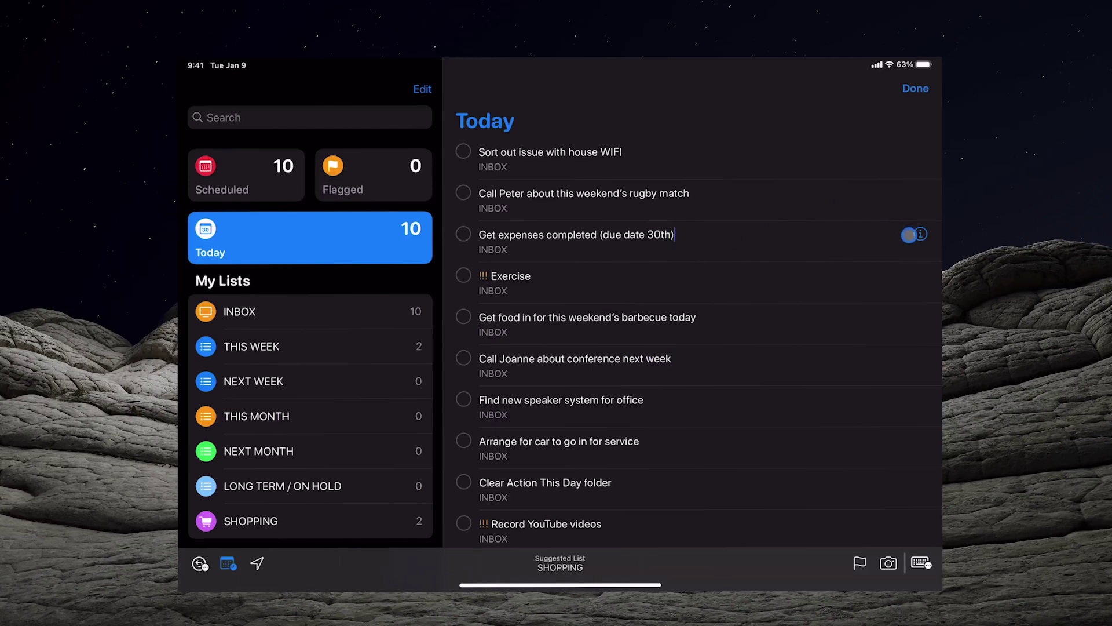
left_click(918, 234)
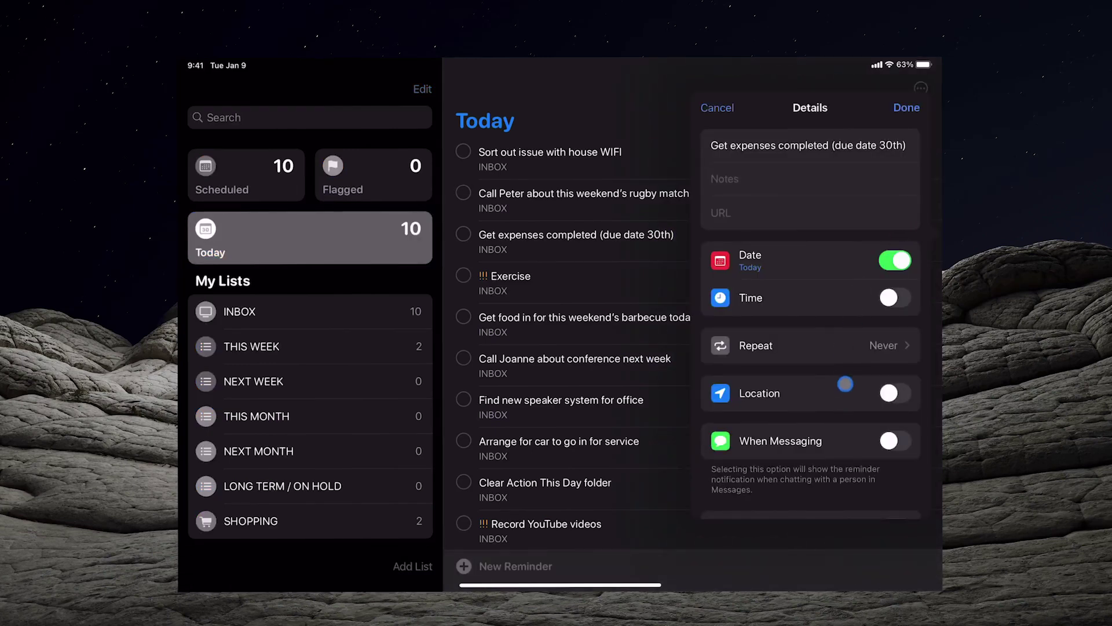
scroll(846, 381, "down", 3)
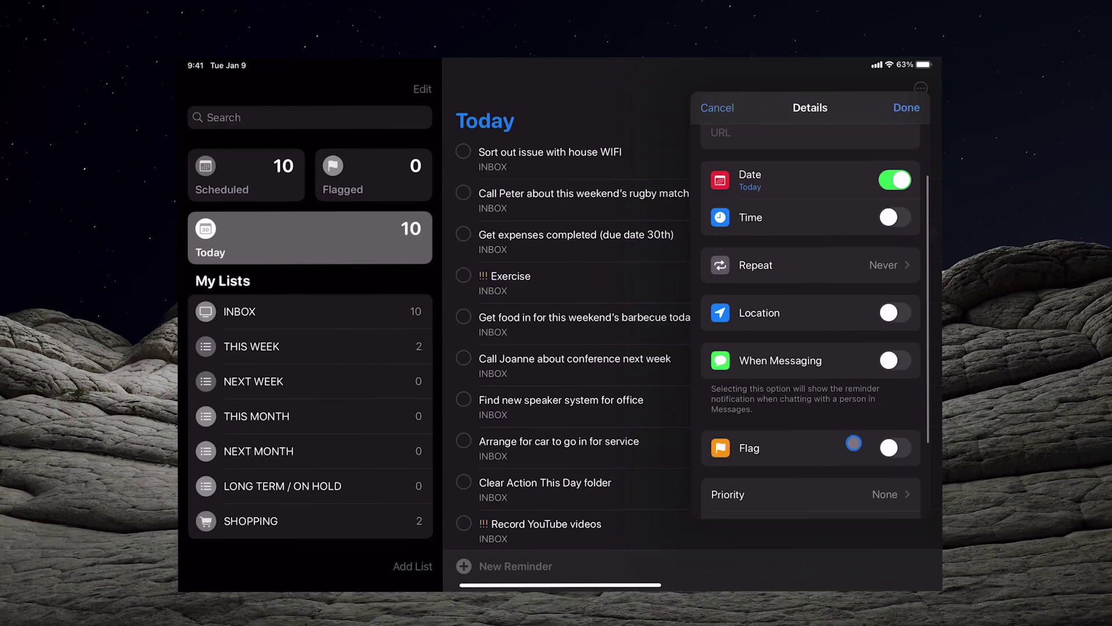
left_click(858, 484)
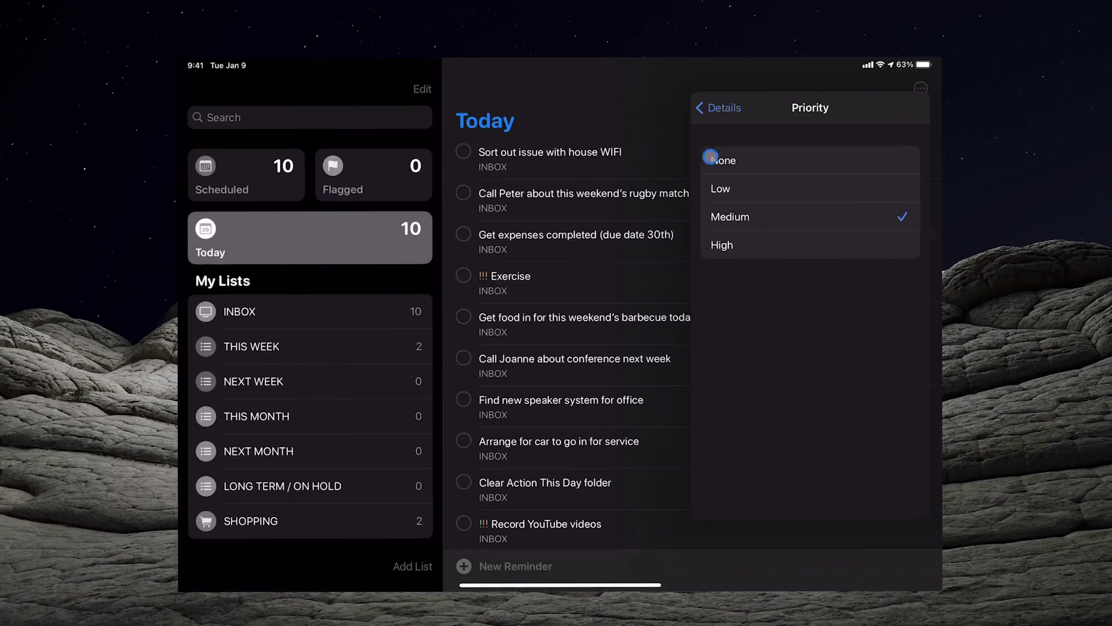
left_click(718, 108)
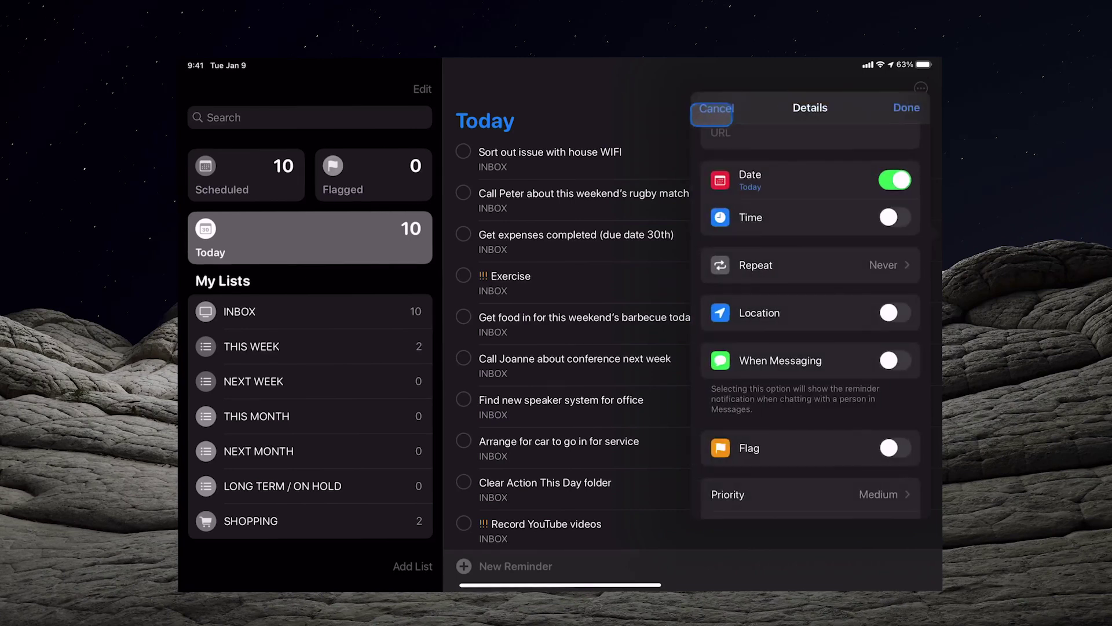
left_click(904, 107)
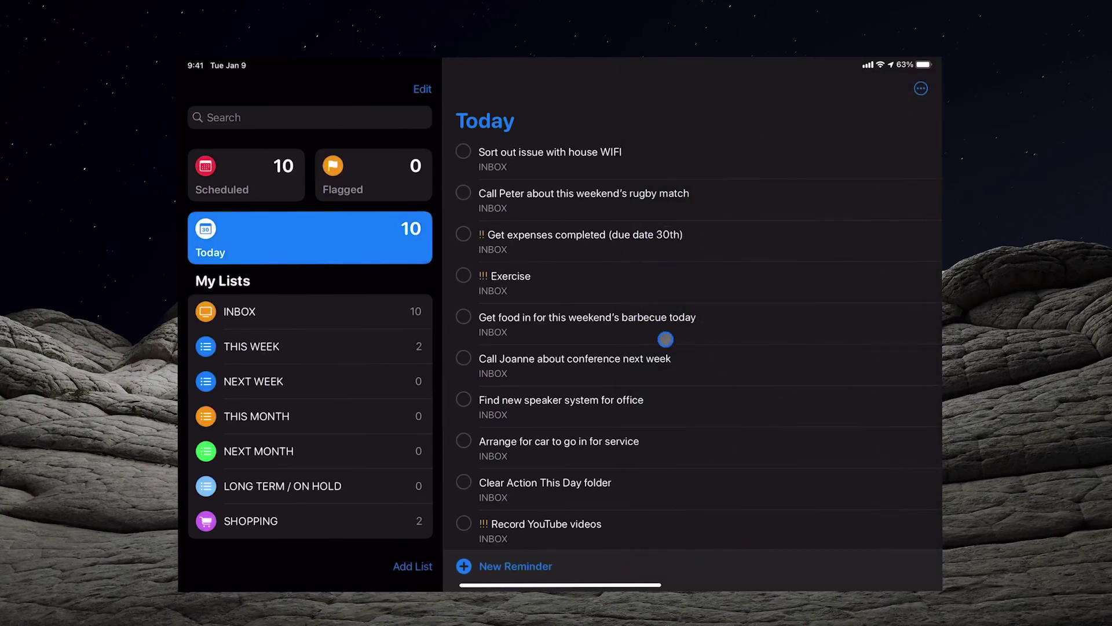
scroll(701, 340, "down", 2)
- Set 'Call Joanne about conference next week' to Medium priority
left_click(680, 310)
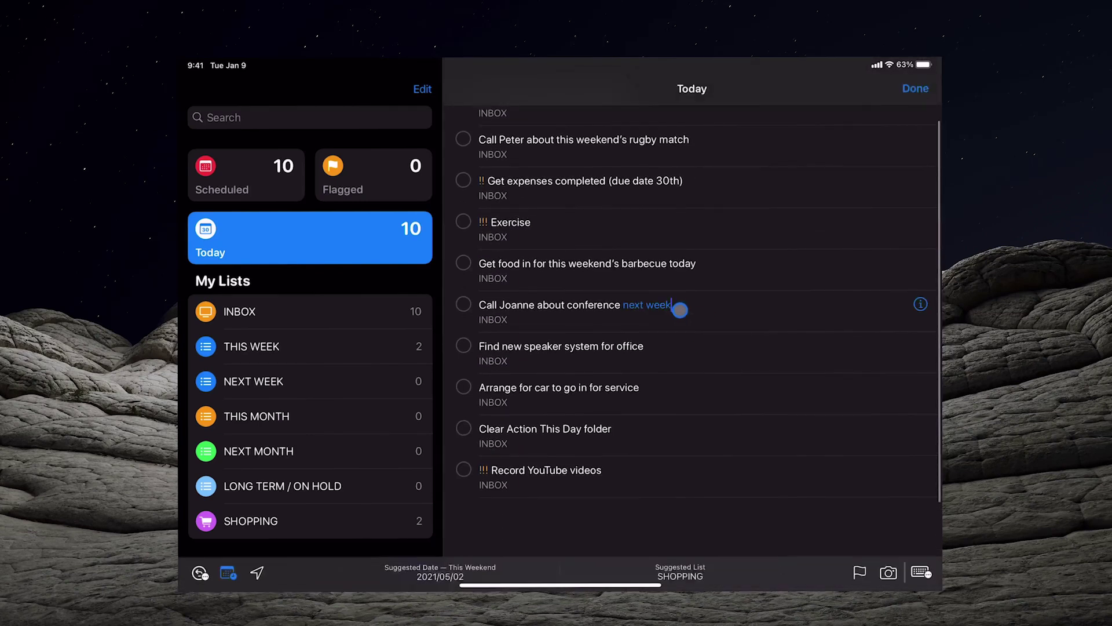
left_click(922, 306)
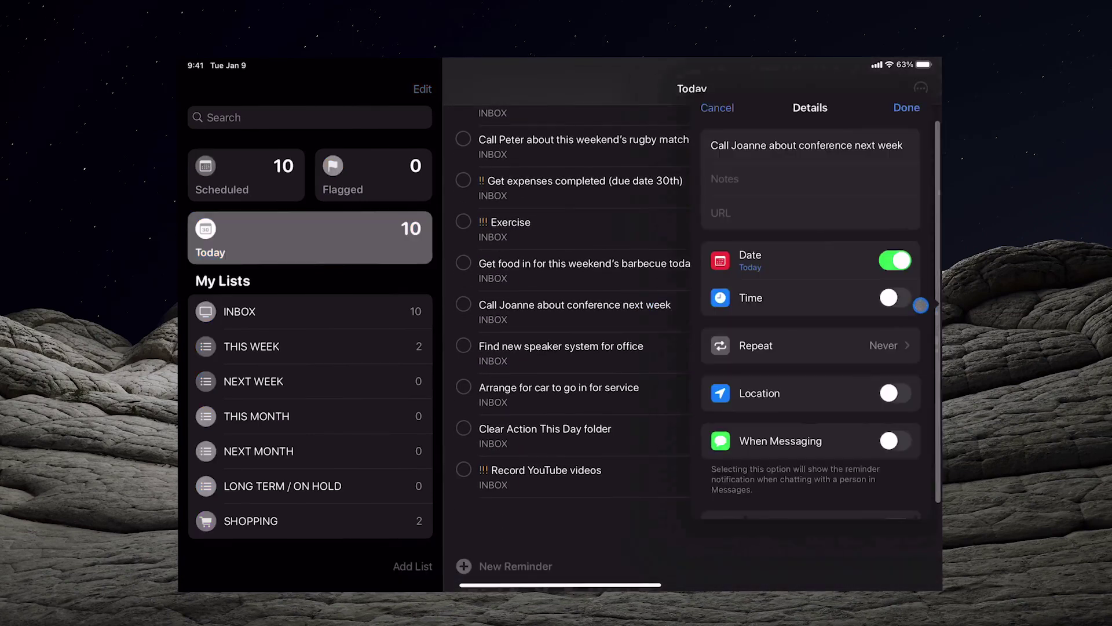
scroll(899, 382, "down", 3)
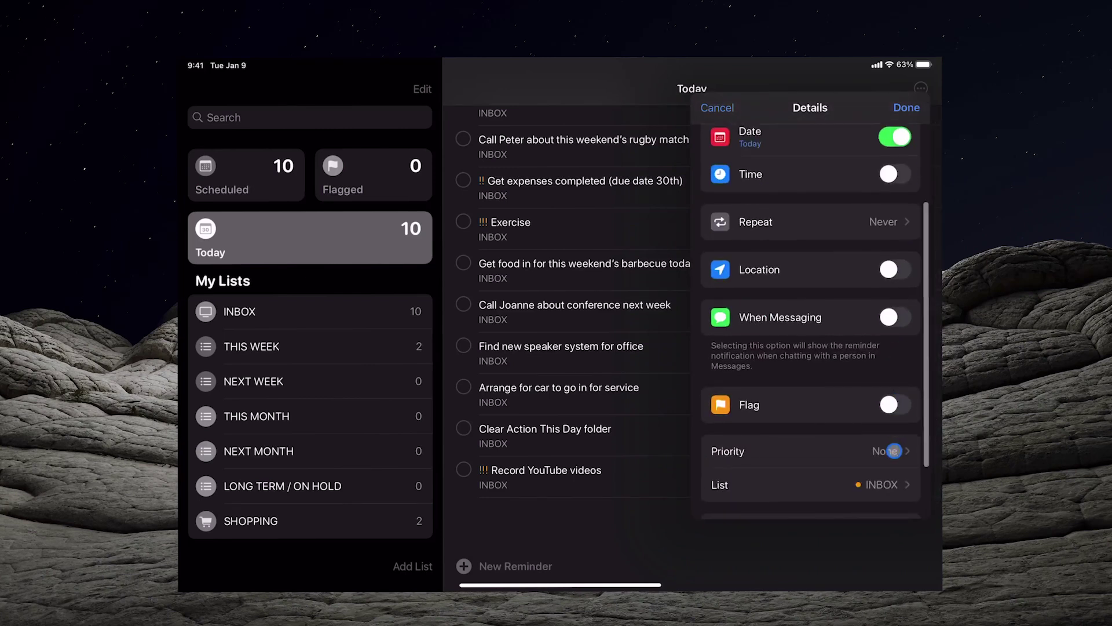
left_click(885, 450)
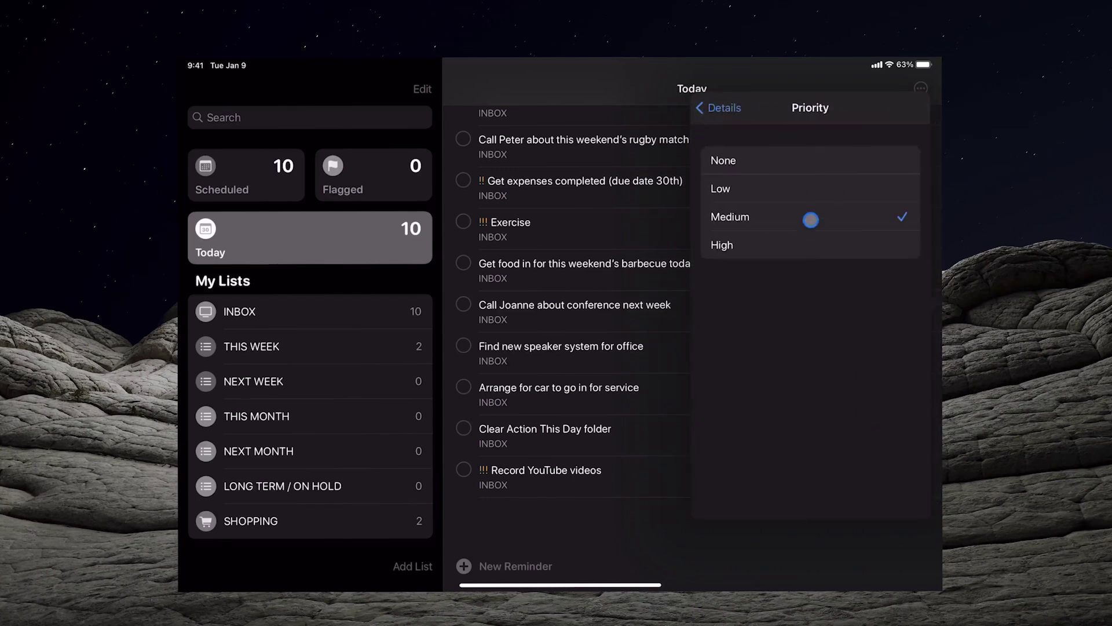
left_click(721, 107)
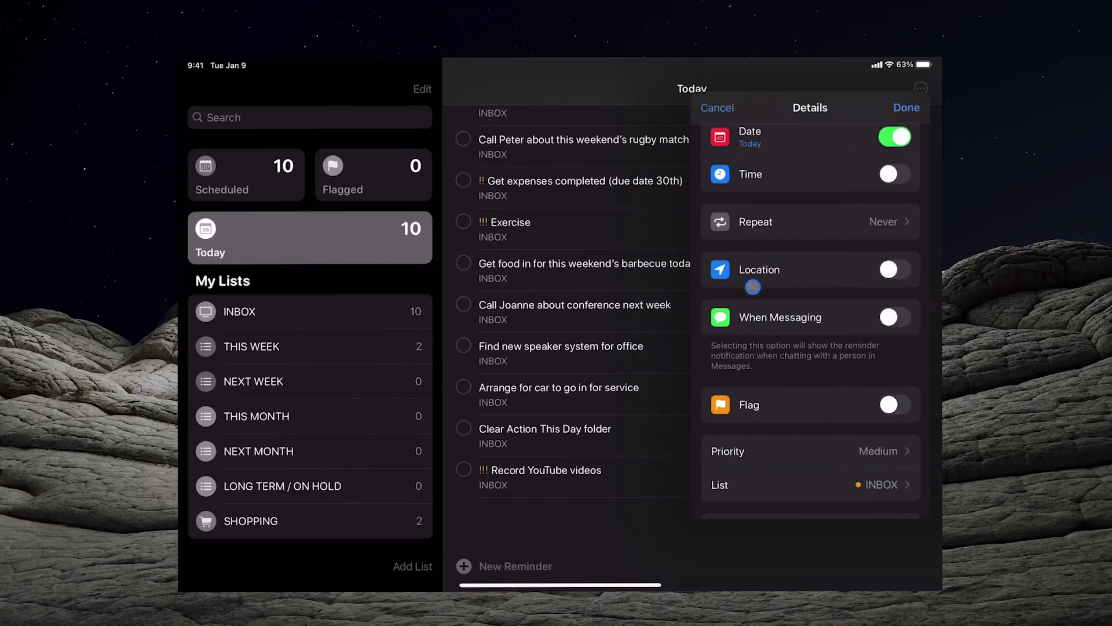
left_click(906, 108)
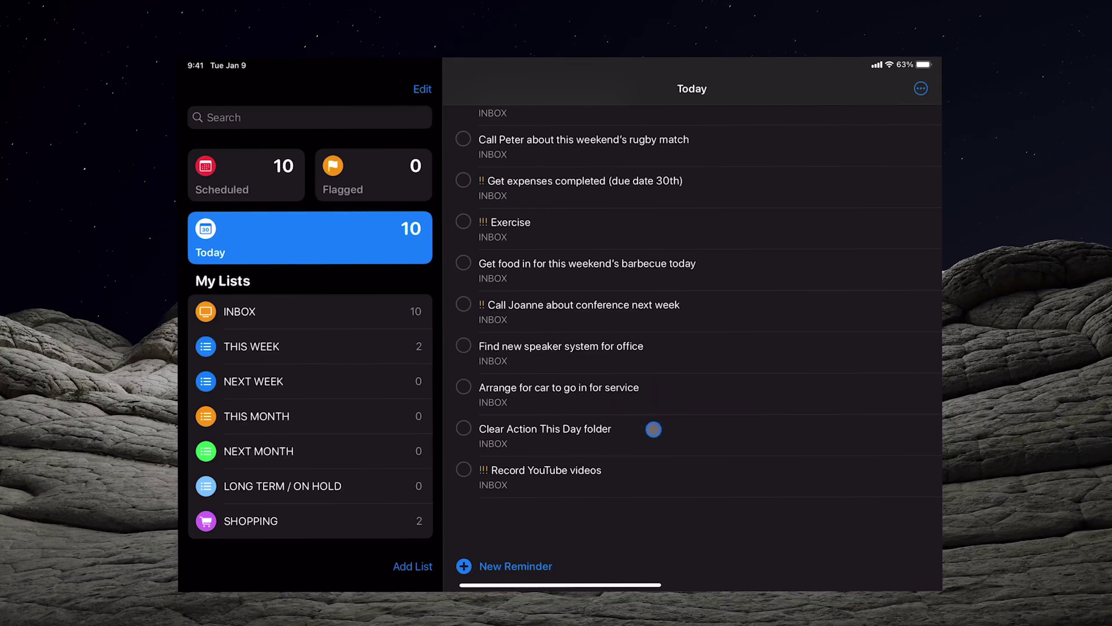
- Set 'Arrange for car to go in for service' to Low priority
left_click(674, 403)
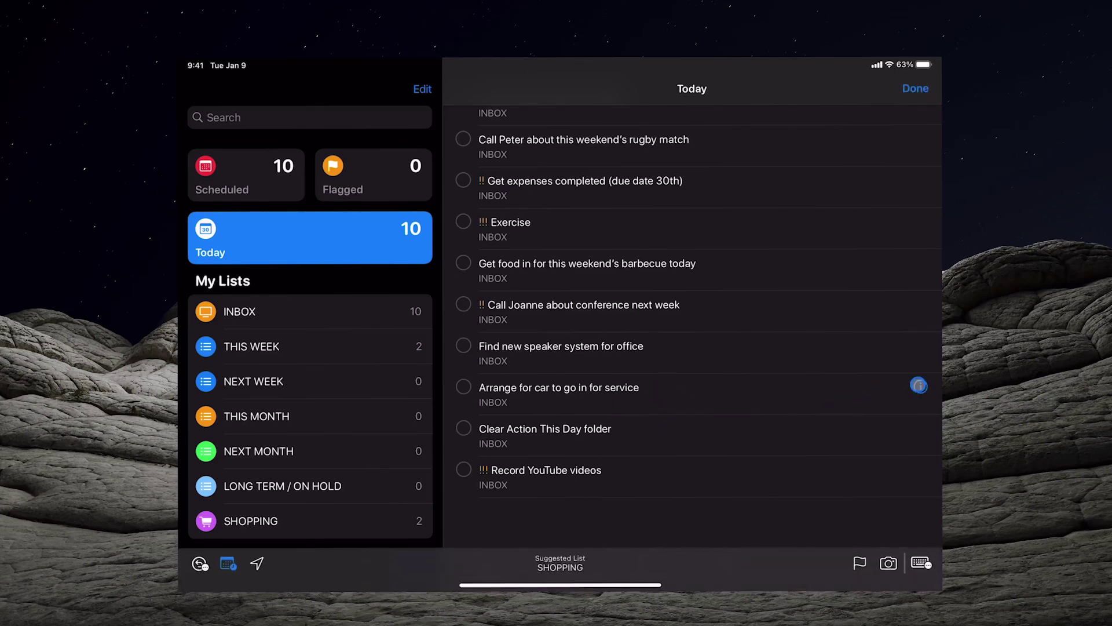
left_click(918, 385)
scroll(812, 441, "down", 4)
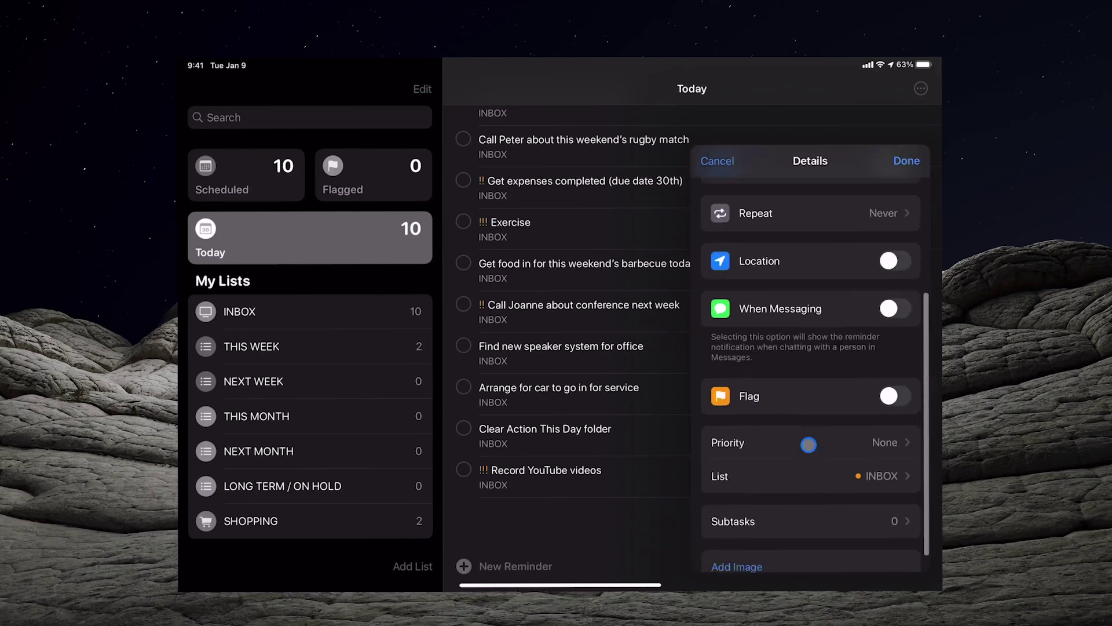
left_click(839, 439)
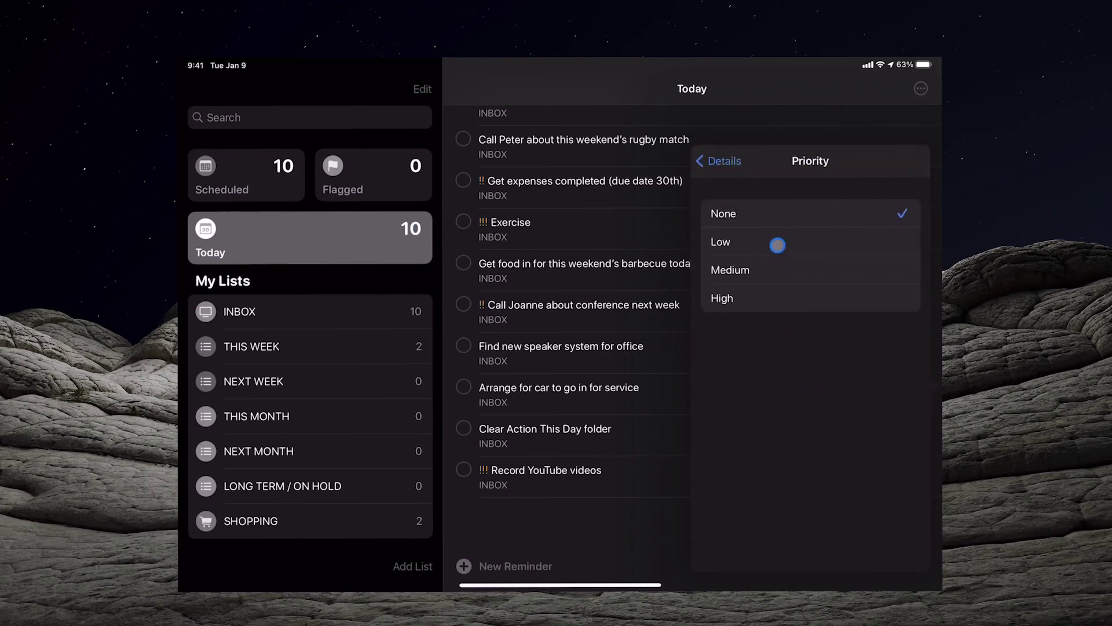
left_click(720, 161)
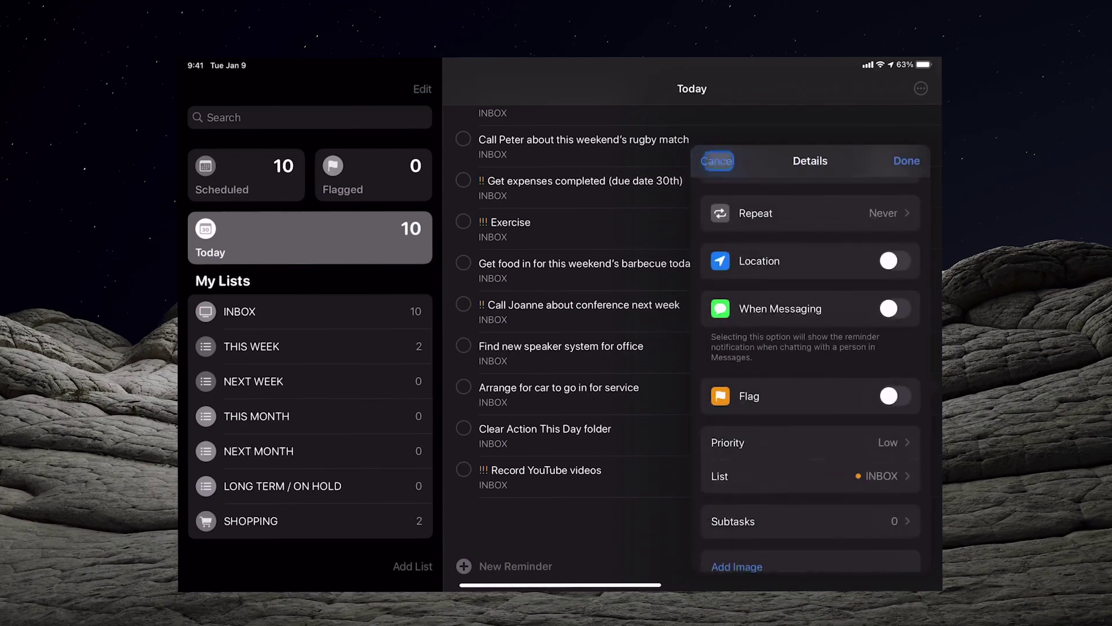
left_click(717, 161)
left_click(903, 157)
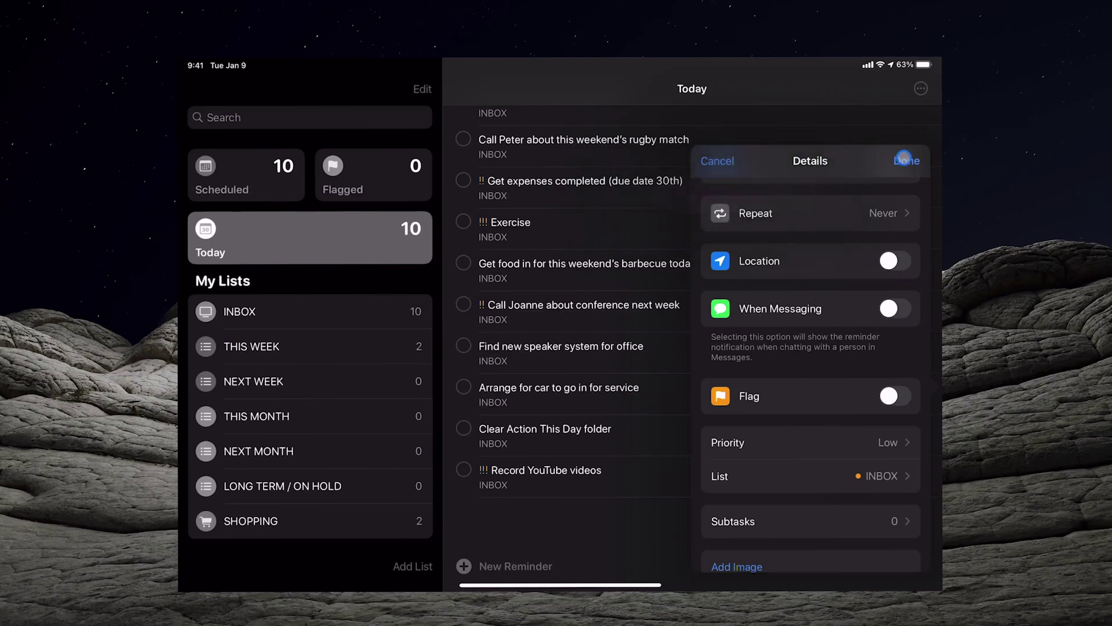
left_click(905, 160)
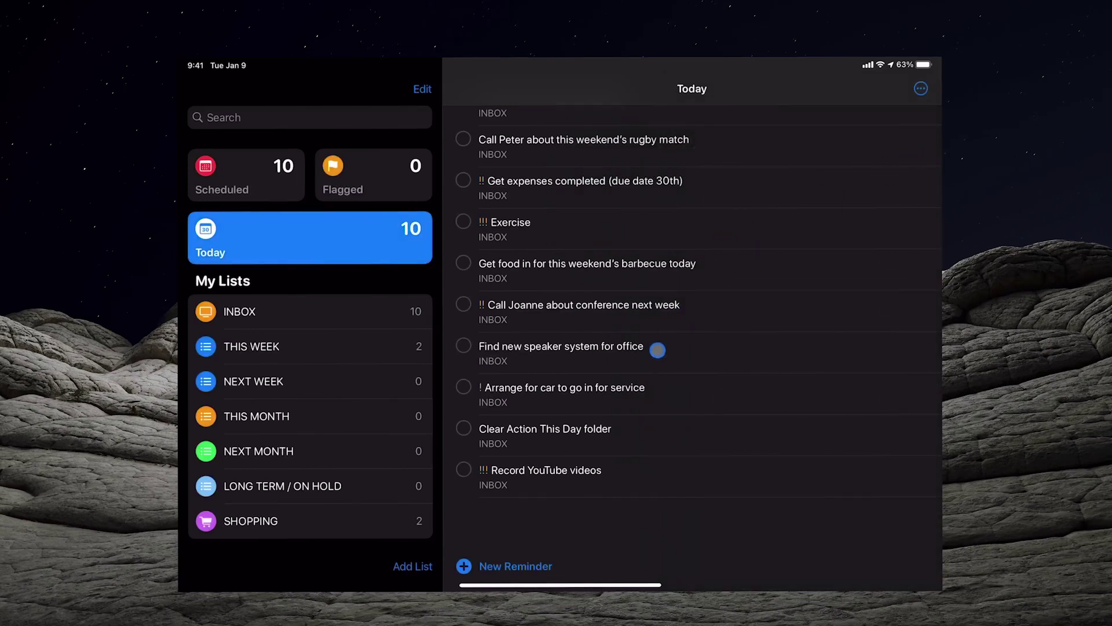
scroll(653, 348, "up", 3)
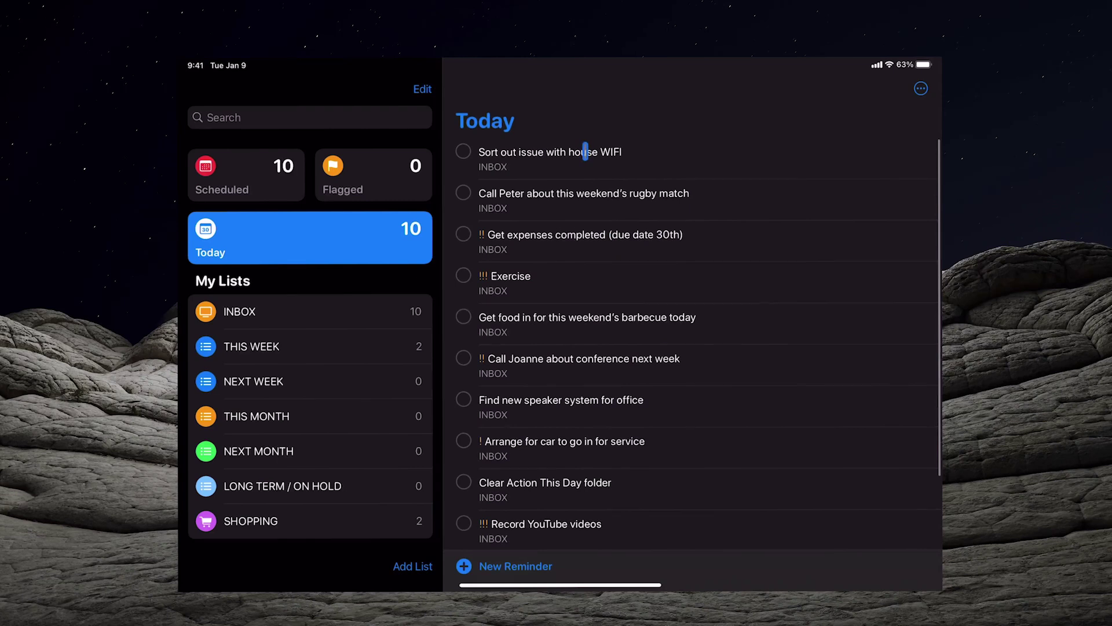
- Give the rugby match call reminder Low priority
left_click(585, 152)
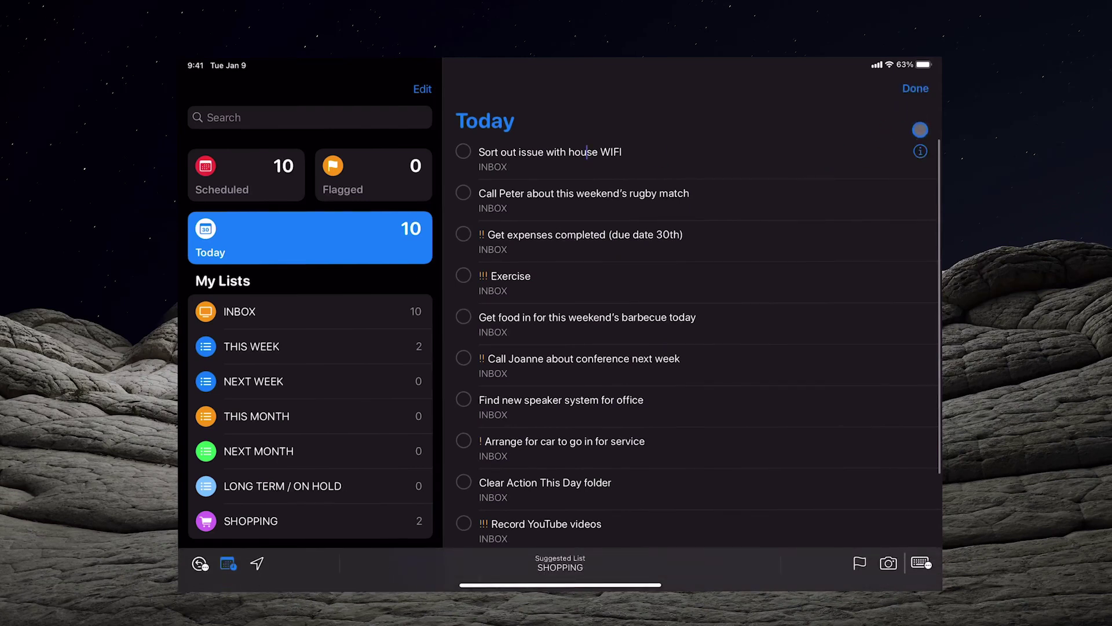
left_click(670, 194)
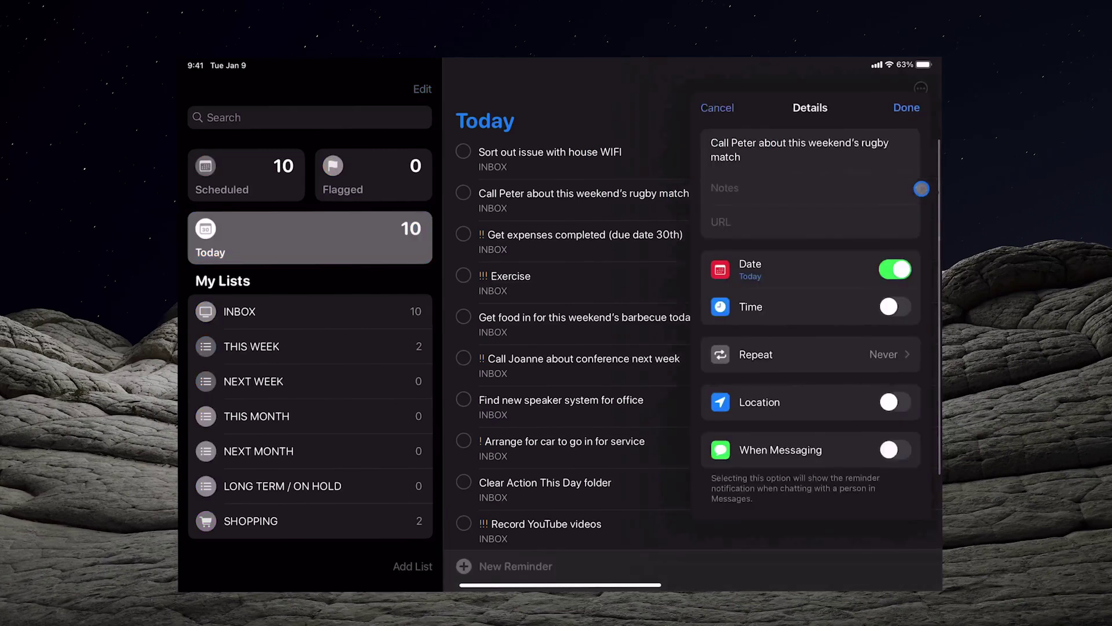
scroll(870, 289, "down", 5)
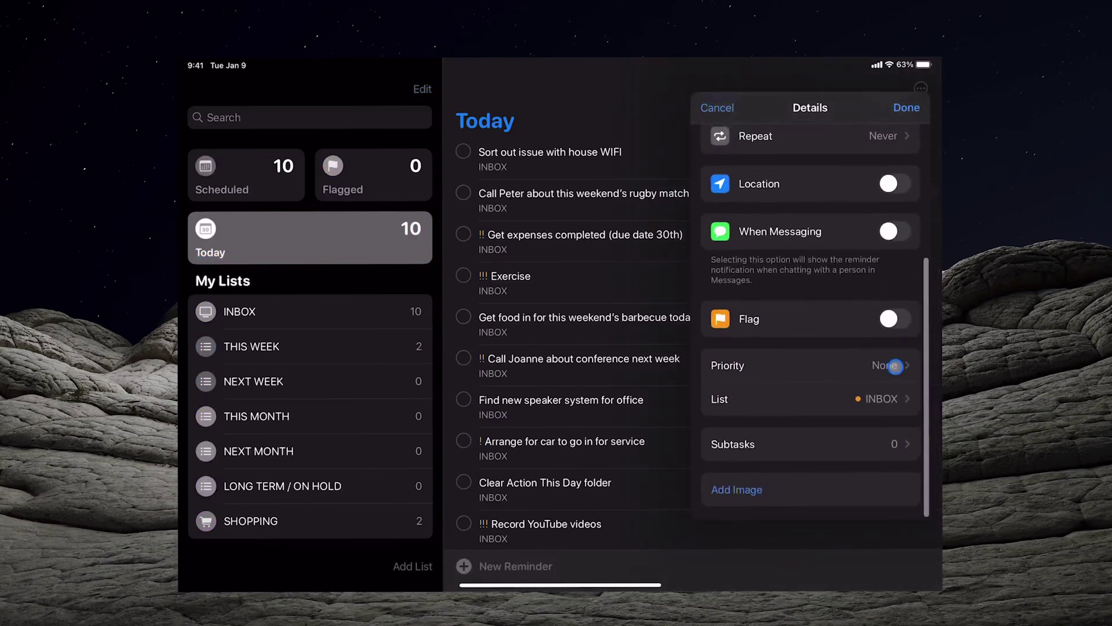
left_click(895, 365)
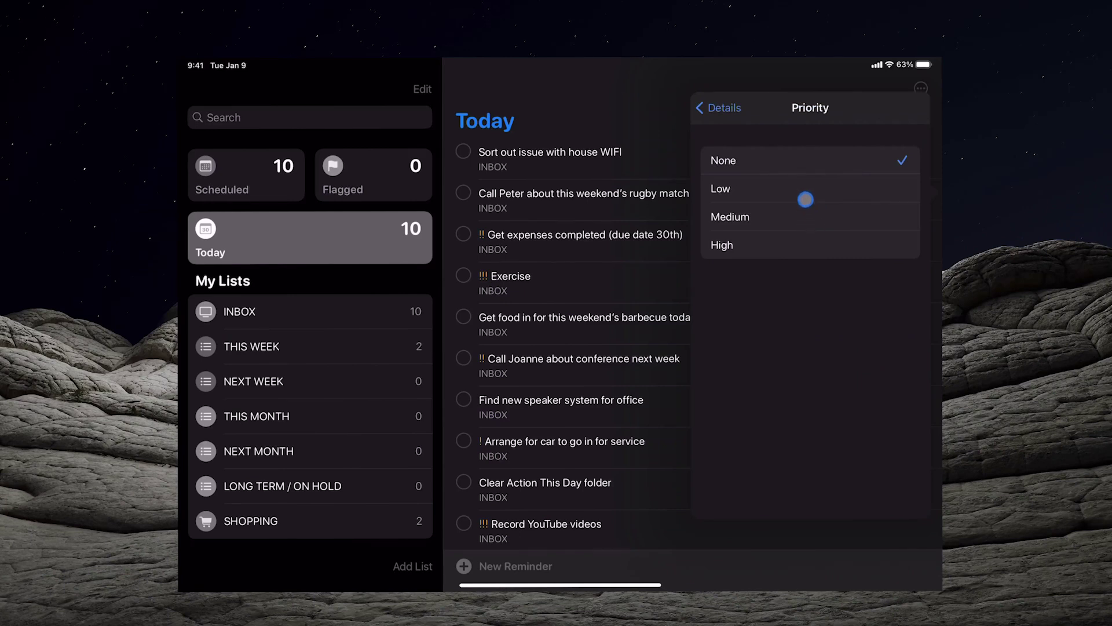
left_click(803, 188)
left_click(718, 107)
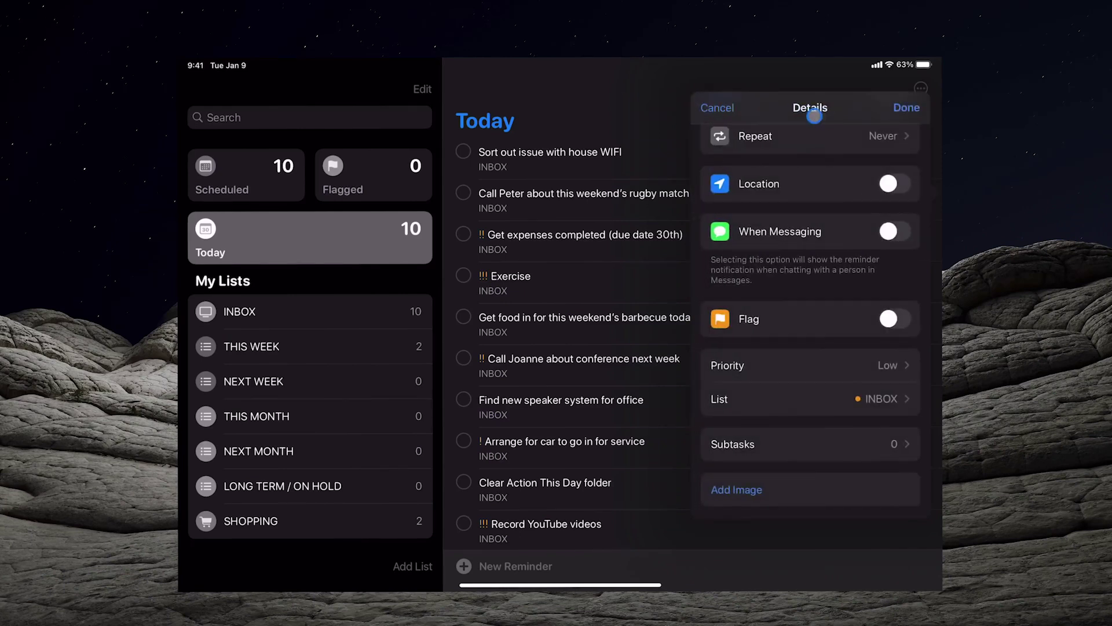
left_click(907, 107)
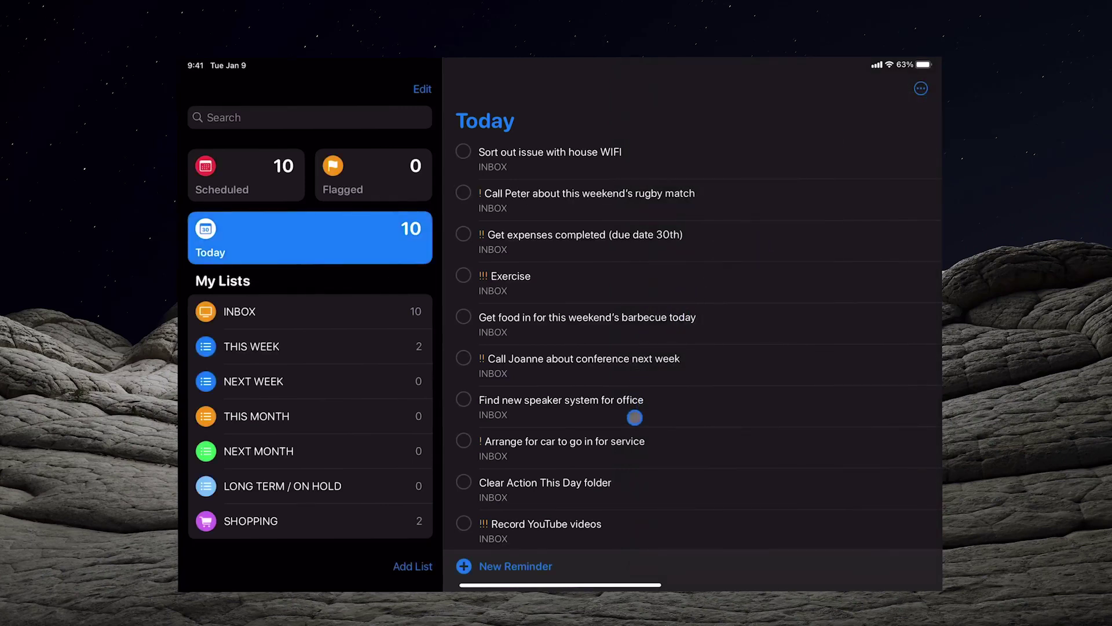
- Set the Clear Action This Day folder reminder to Low priority
left_click(643, 479)
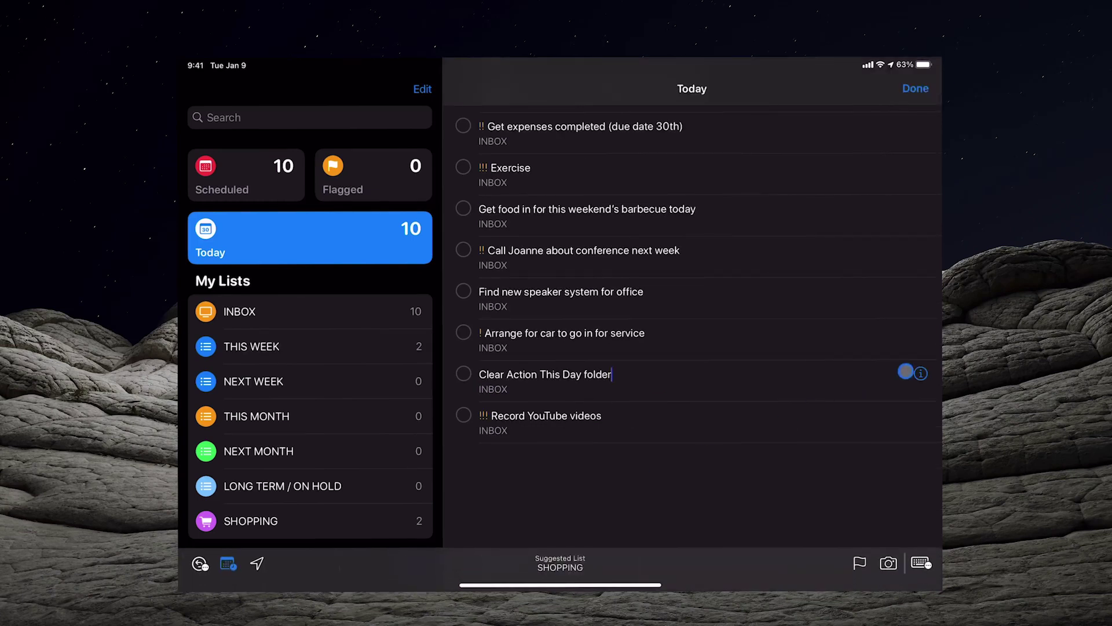
left_click(922, 375)
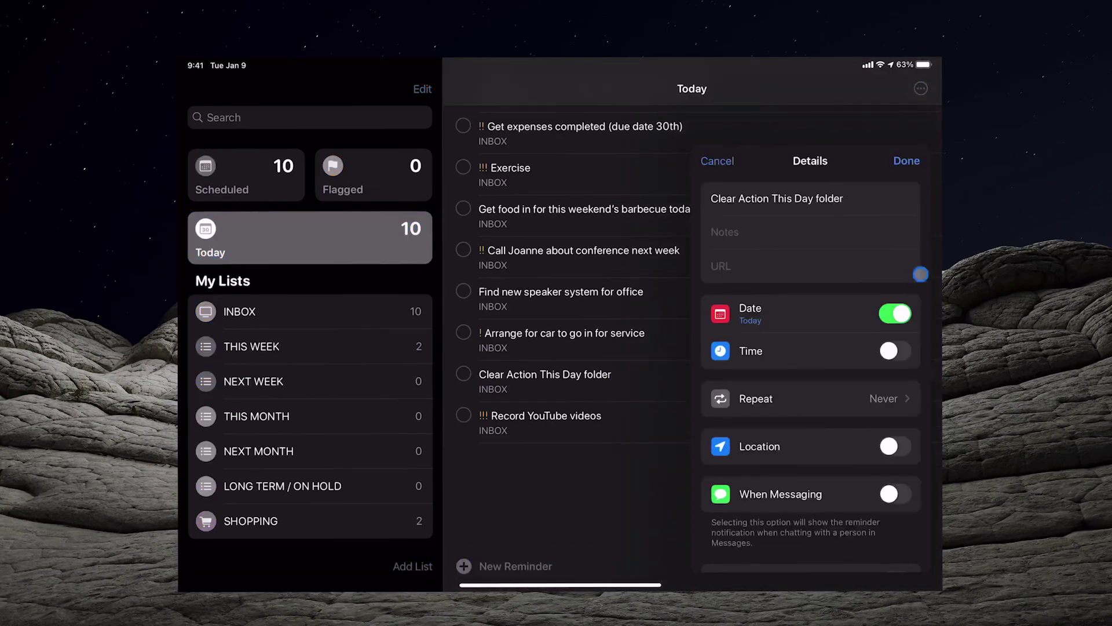
scroll(840, 480, "down", 2)
scroll(852, 452, "down", 3)
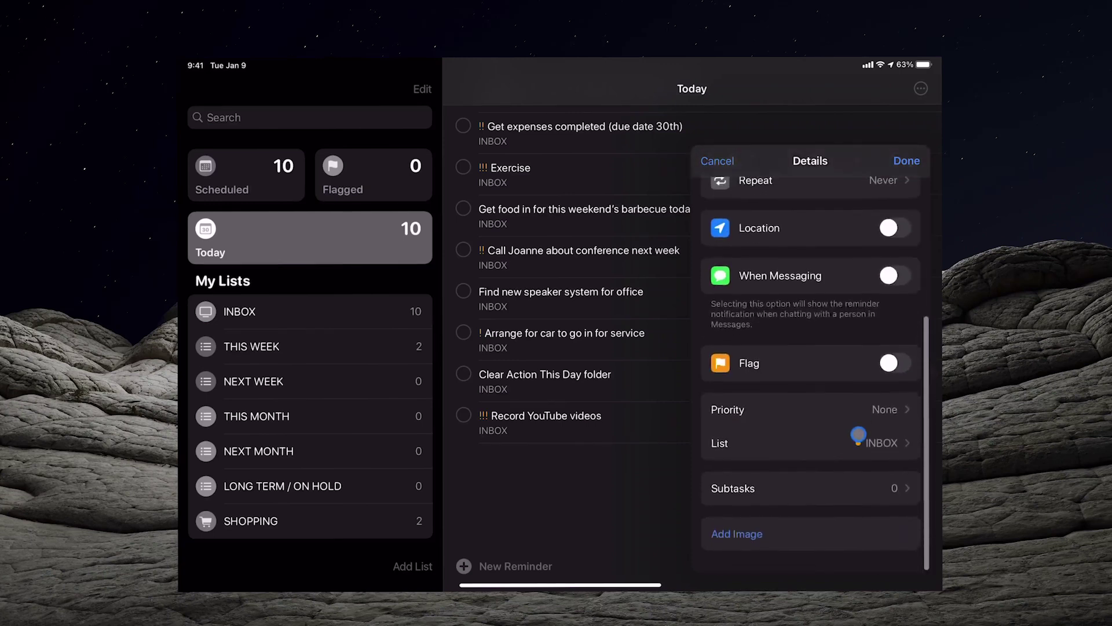
left_click(888, 421)
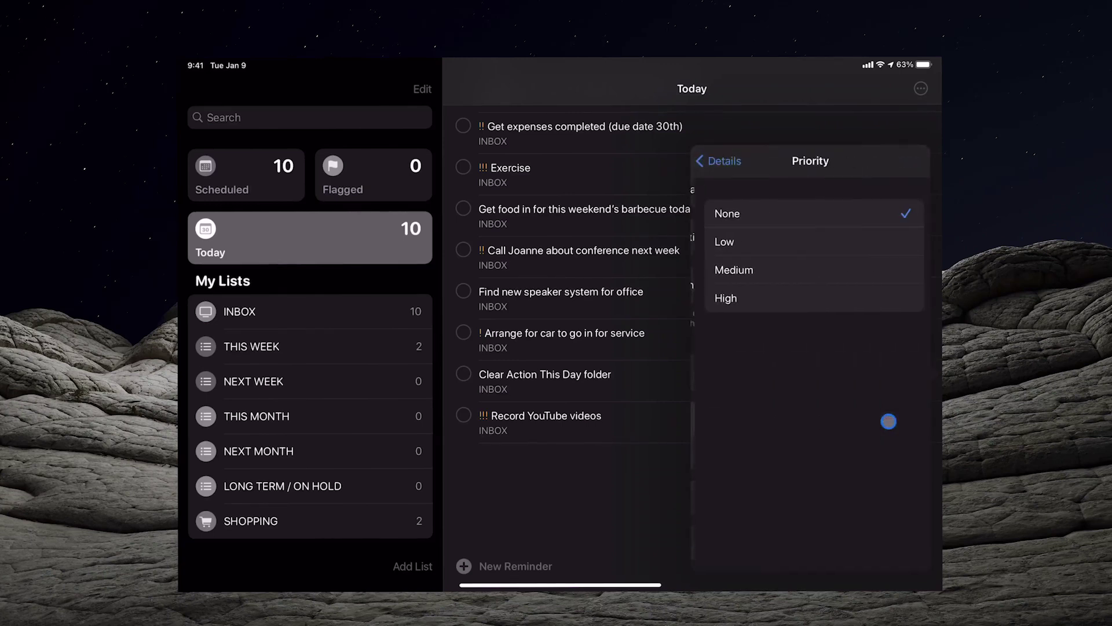
left_click(822, 238)
left_click(719, 161)
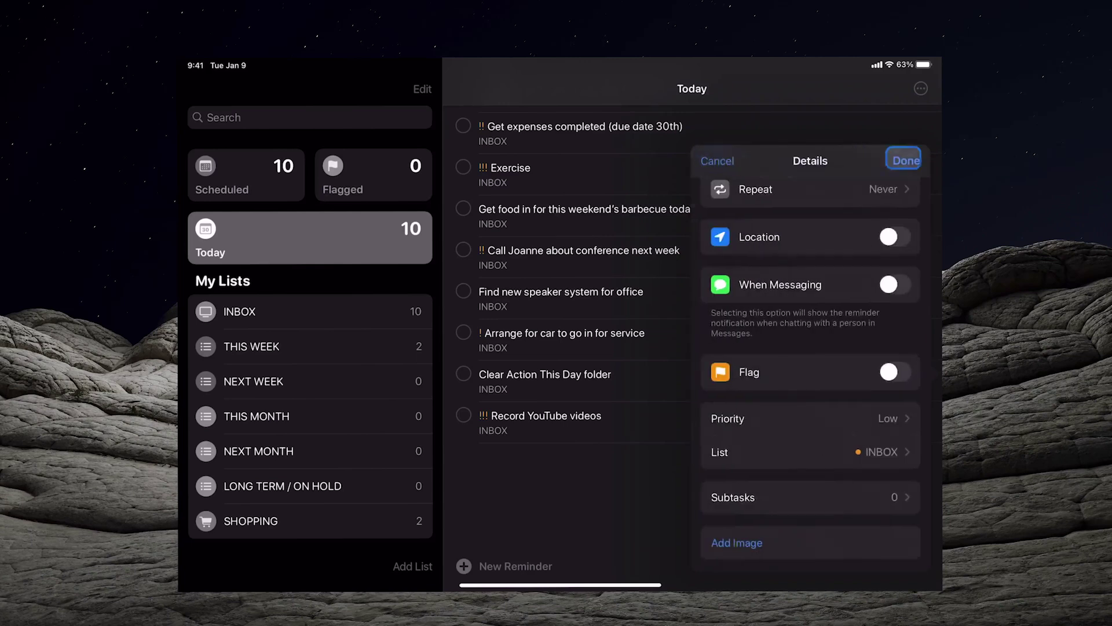
left_click(906, 160)
scroll(690, 345, "up", 3)
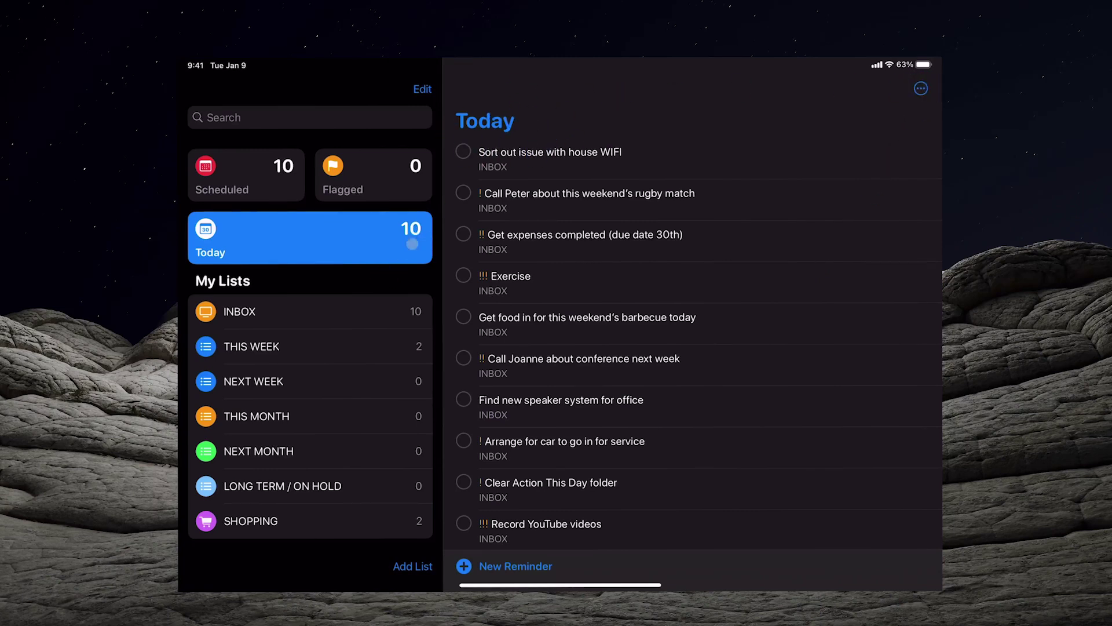
- Sort the Today list by Priority, ordered Highest First
left_click(921, 87)
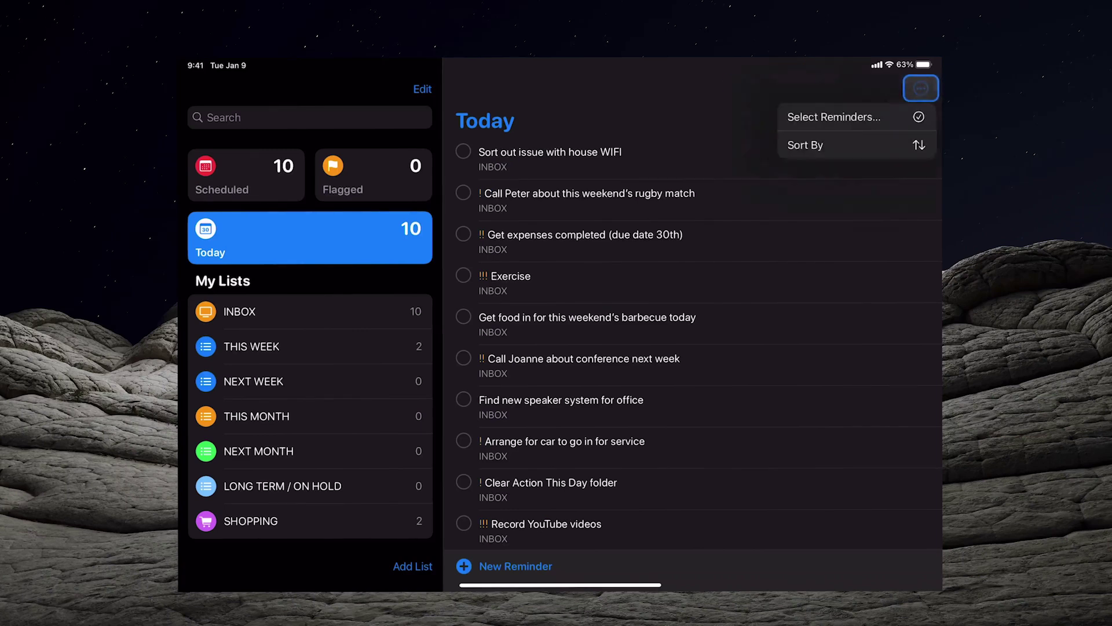
left_click(901, 141)
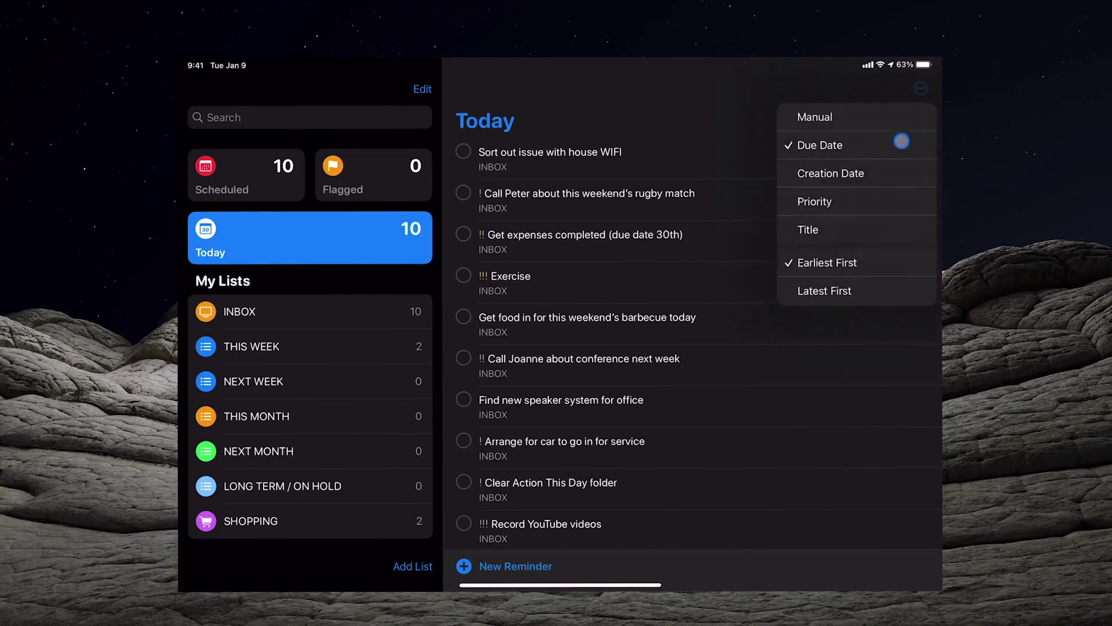
left_click(889, 197)
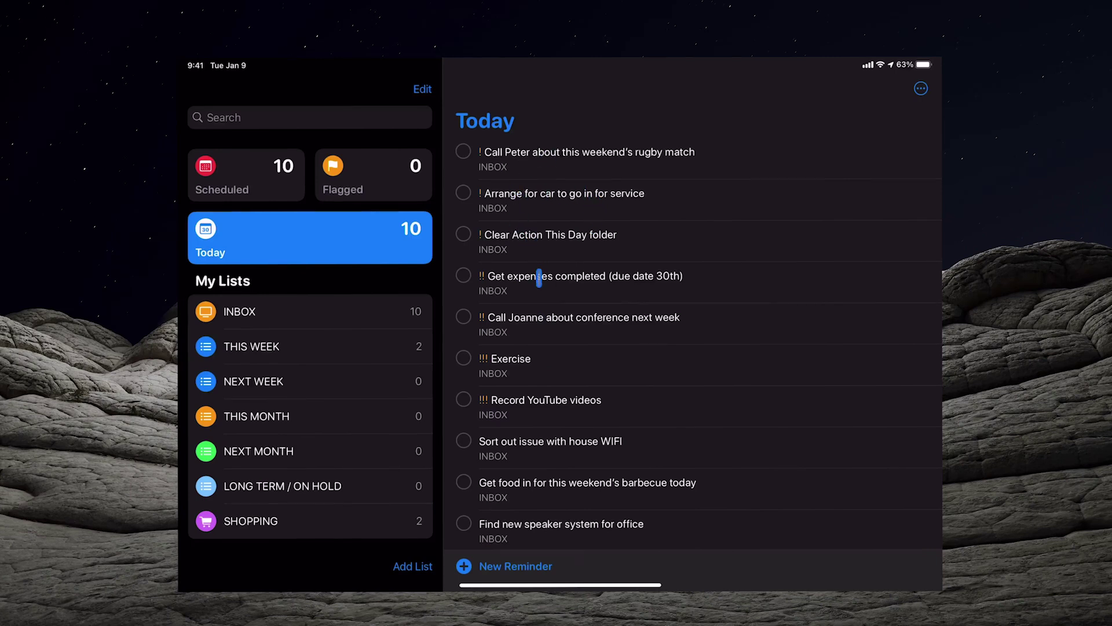
left_click(920, 89)
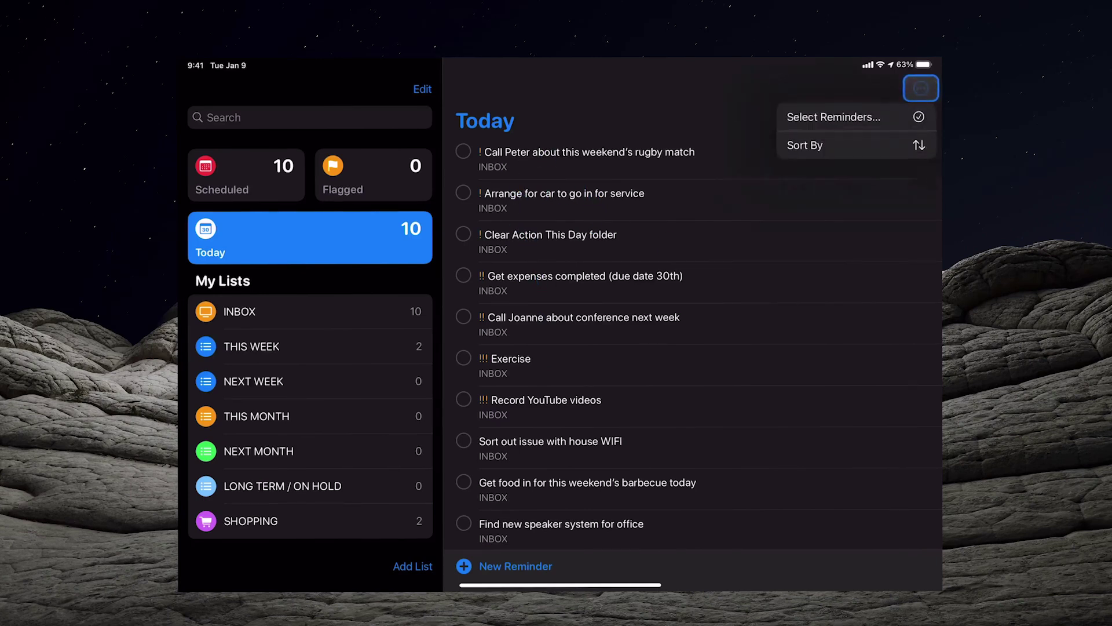
left_click(899, 142)
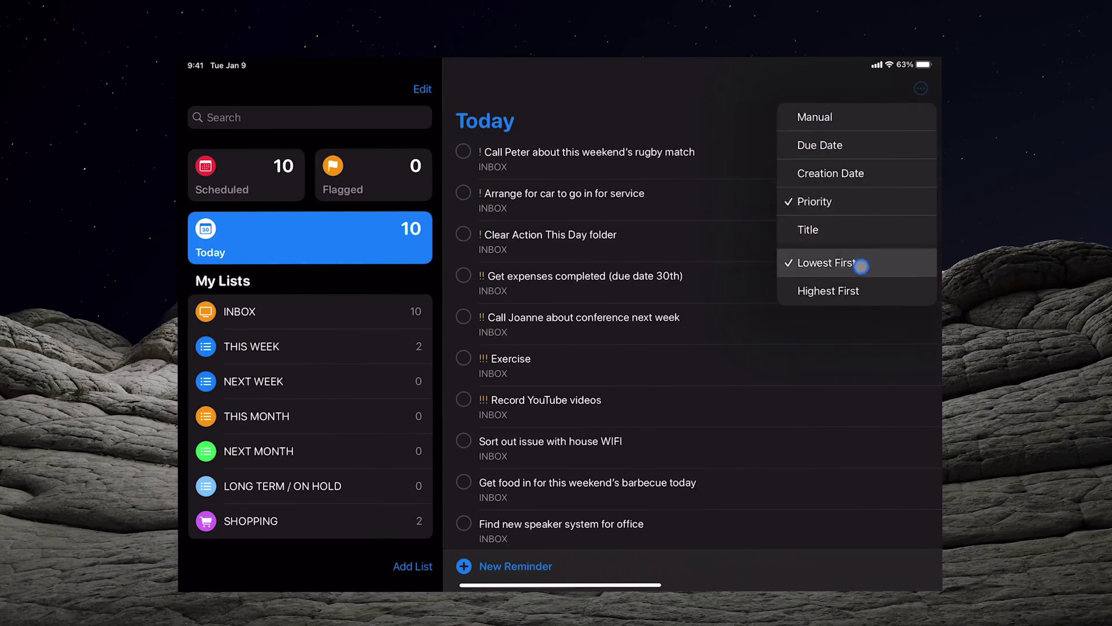
left_click(858, 295)
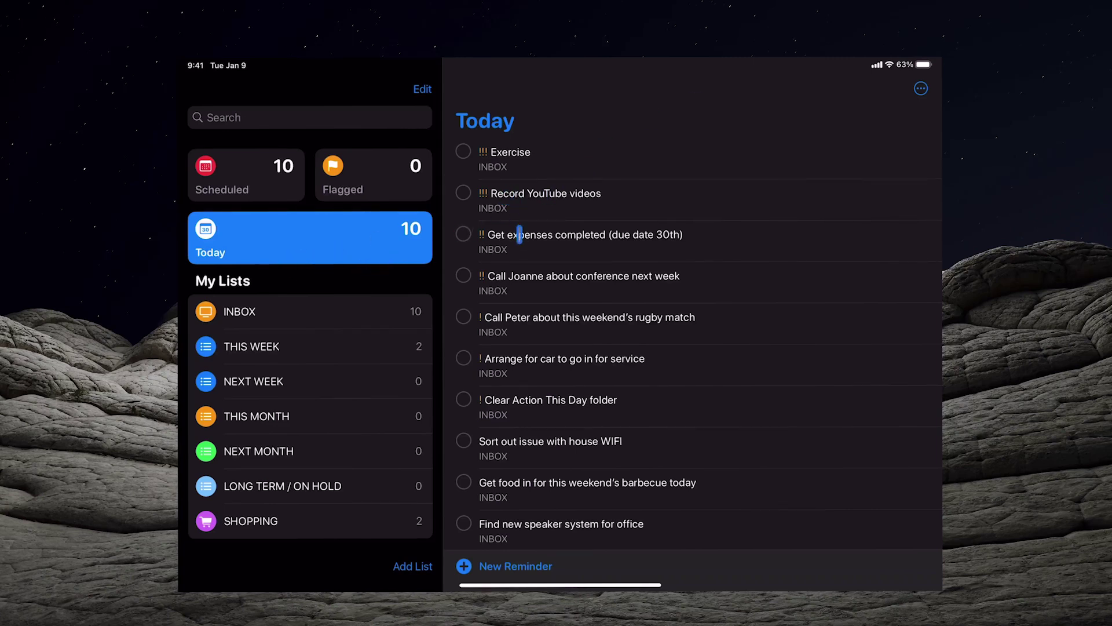
left_click(338, 314)
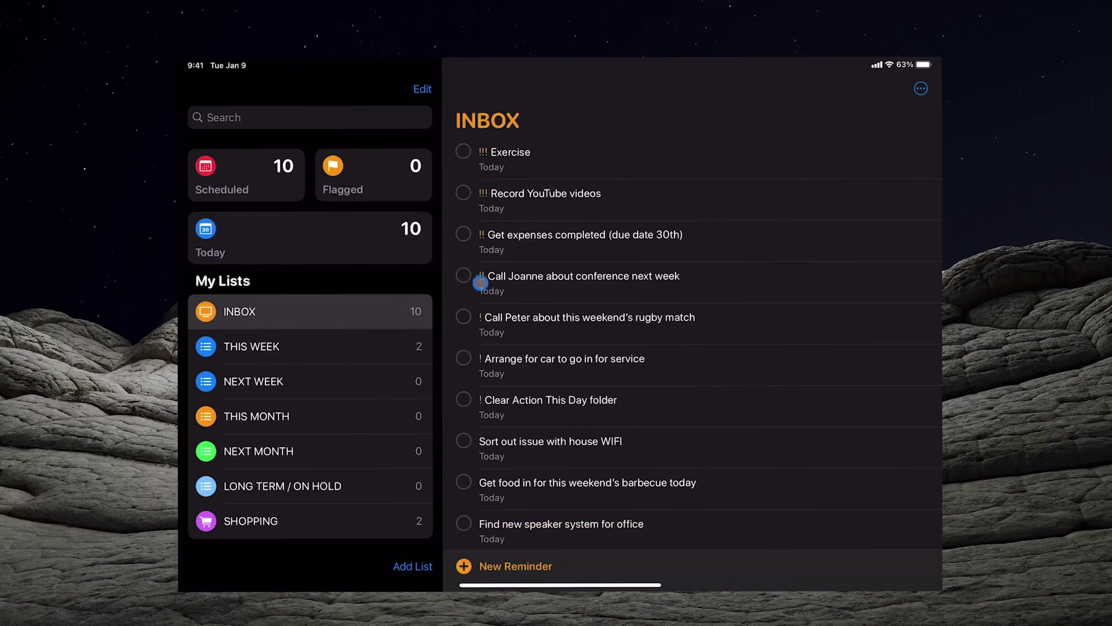
left_click(340, 339)
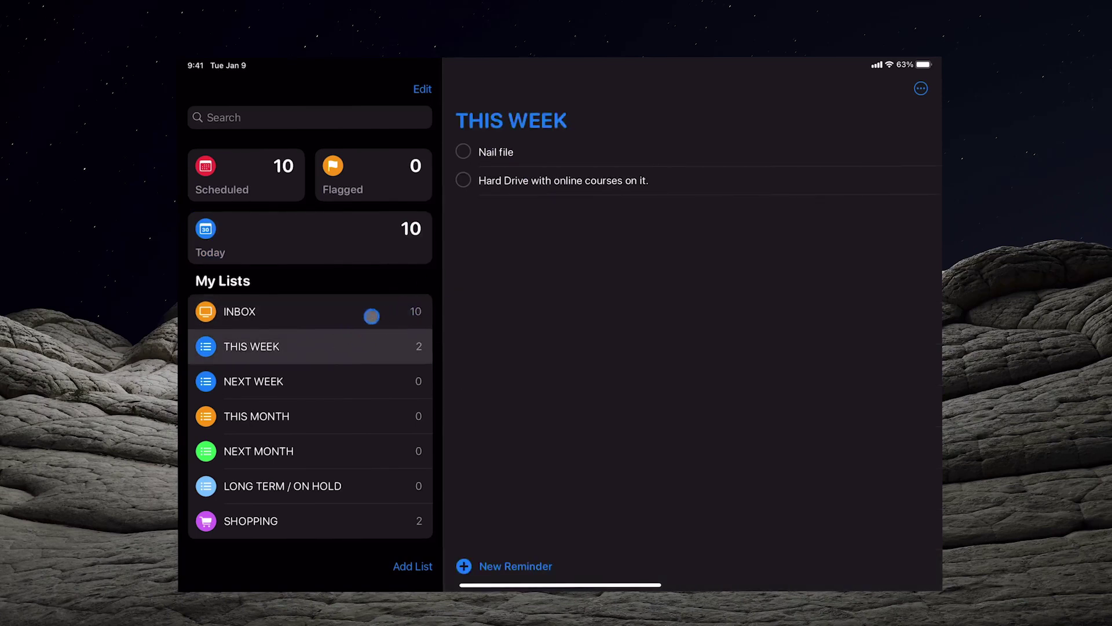
left_click(342, 316)
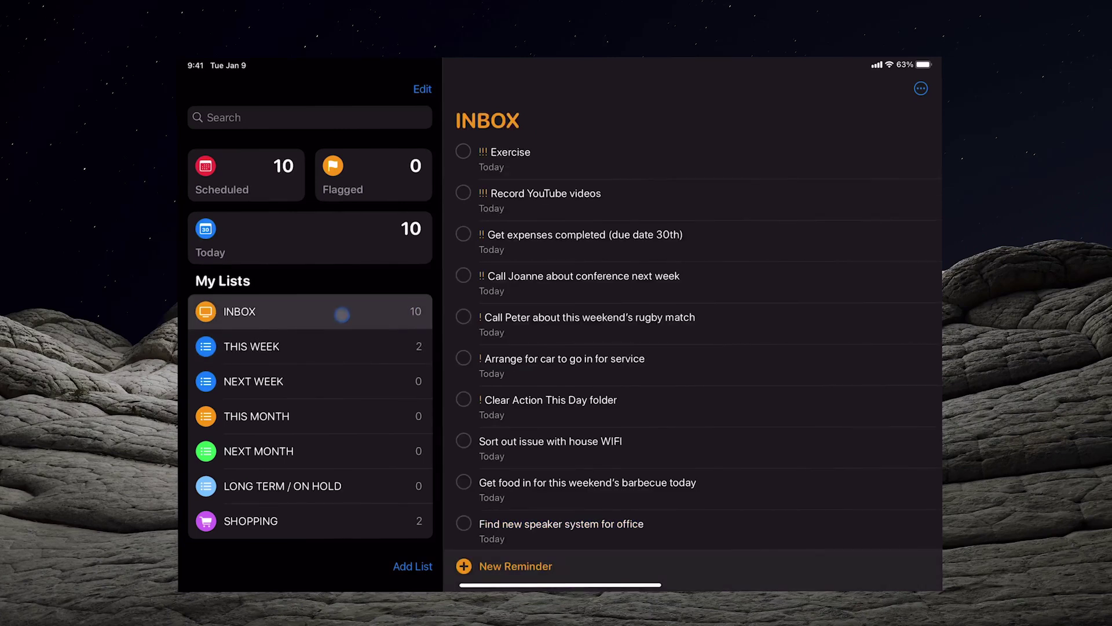
right_click(342, 315)
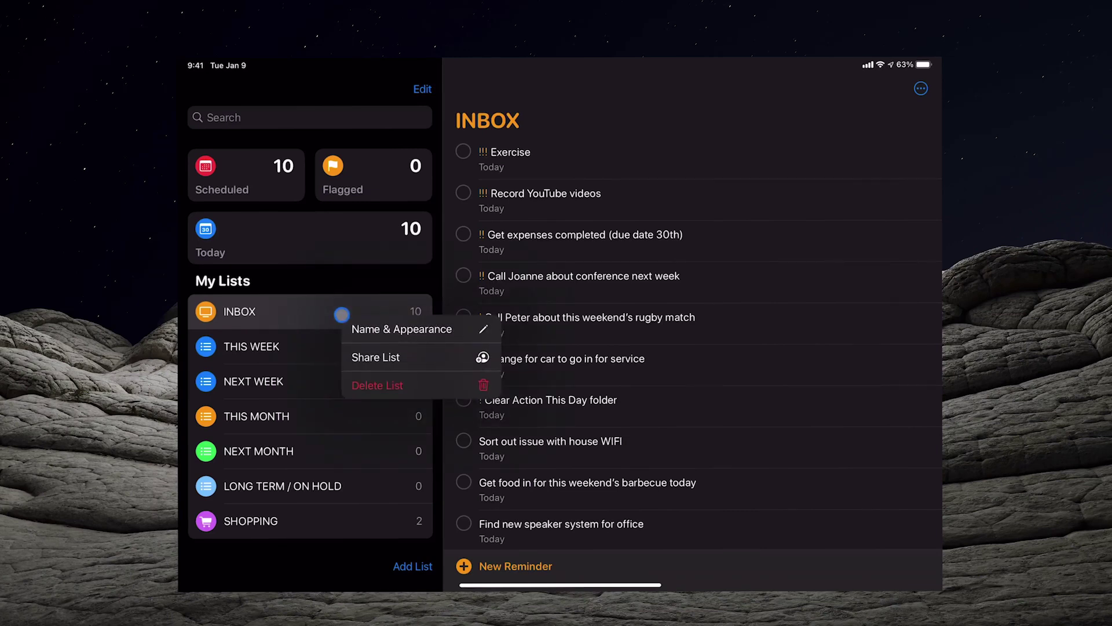
left_click(341, 315)
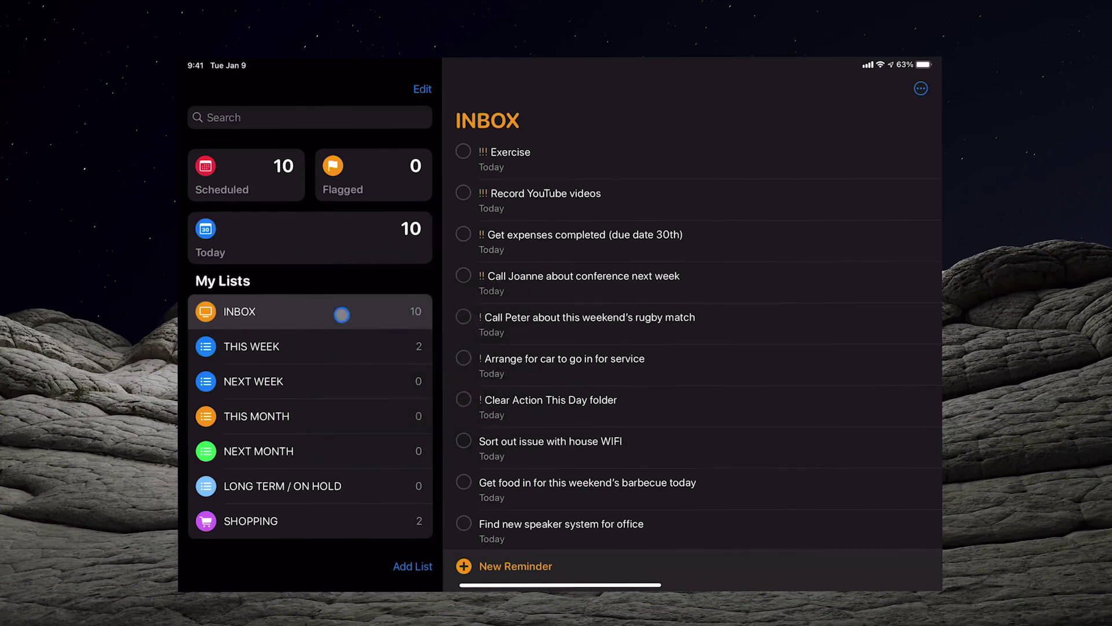
left_click(335, 241)
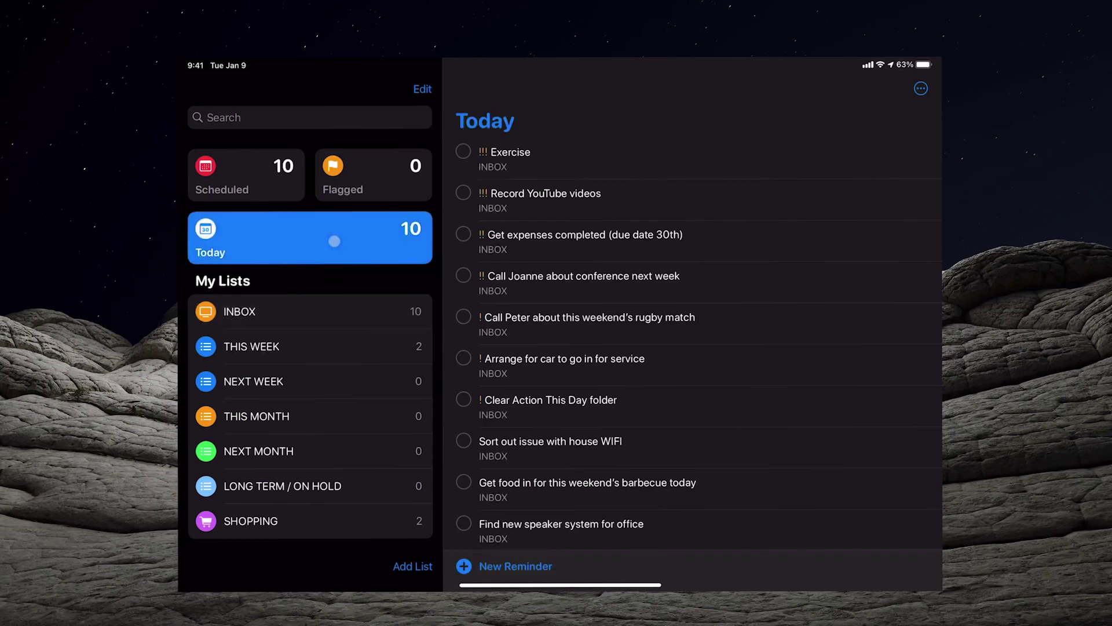
right_click(331, 344)
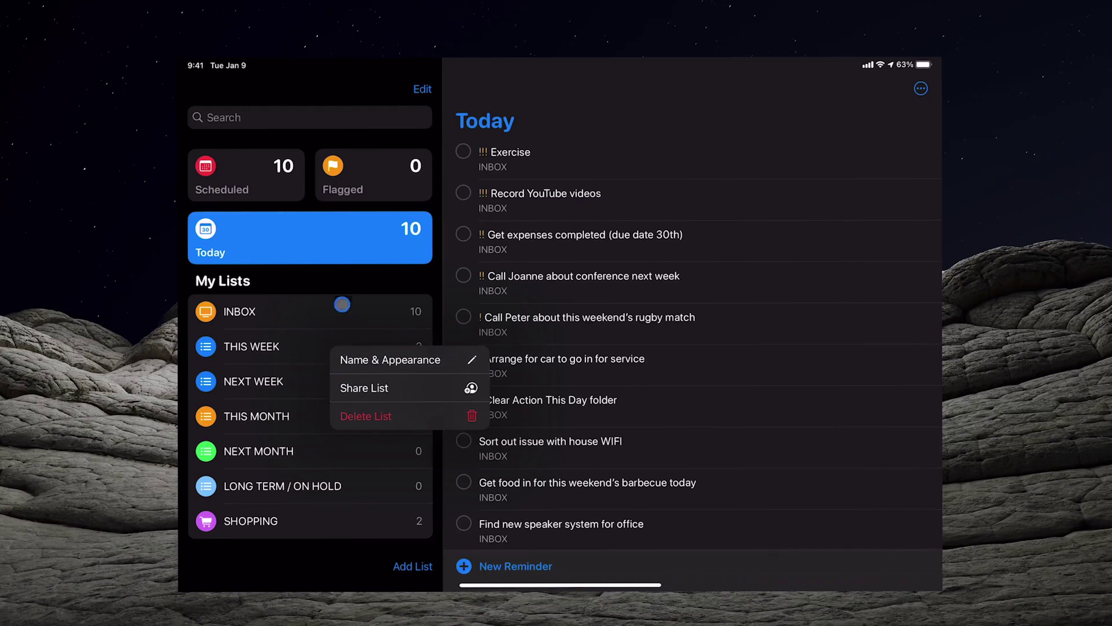
left_click(337, 252)
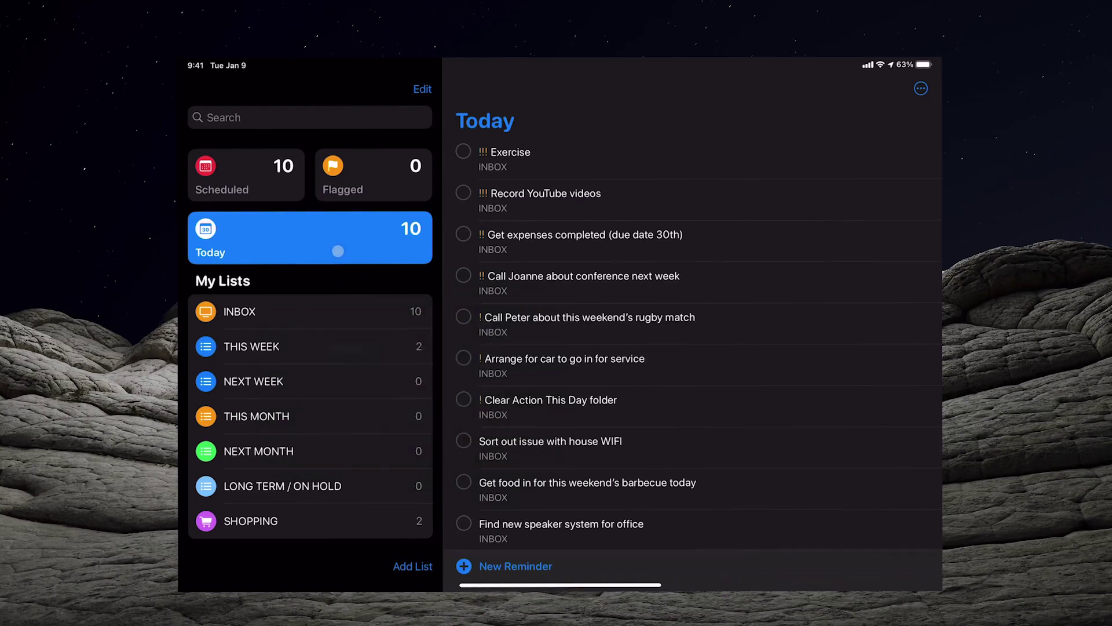